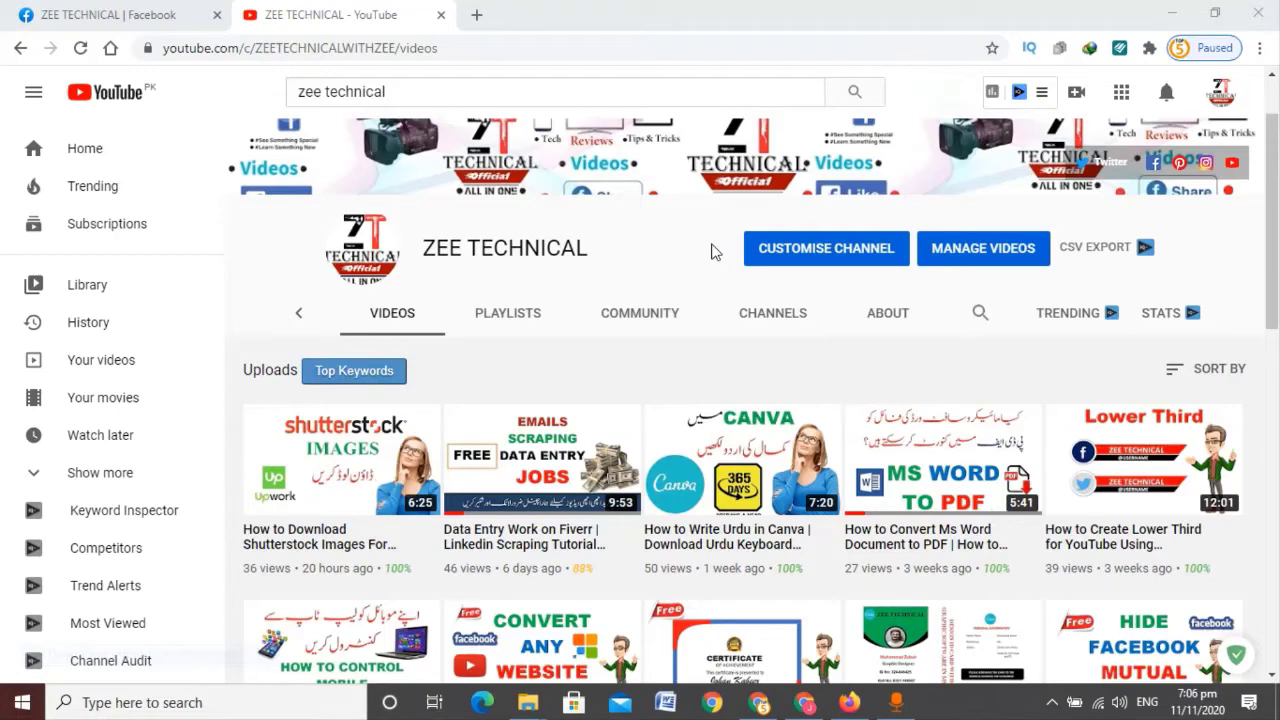
# After checking the channel's Facebook and YouTube pages, open canva.com and list the design types.
pyautogui.click(143, 30)
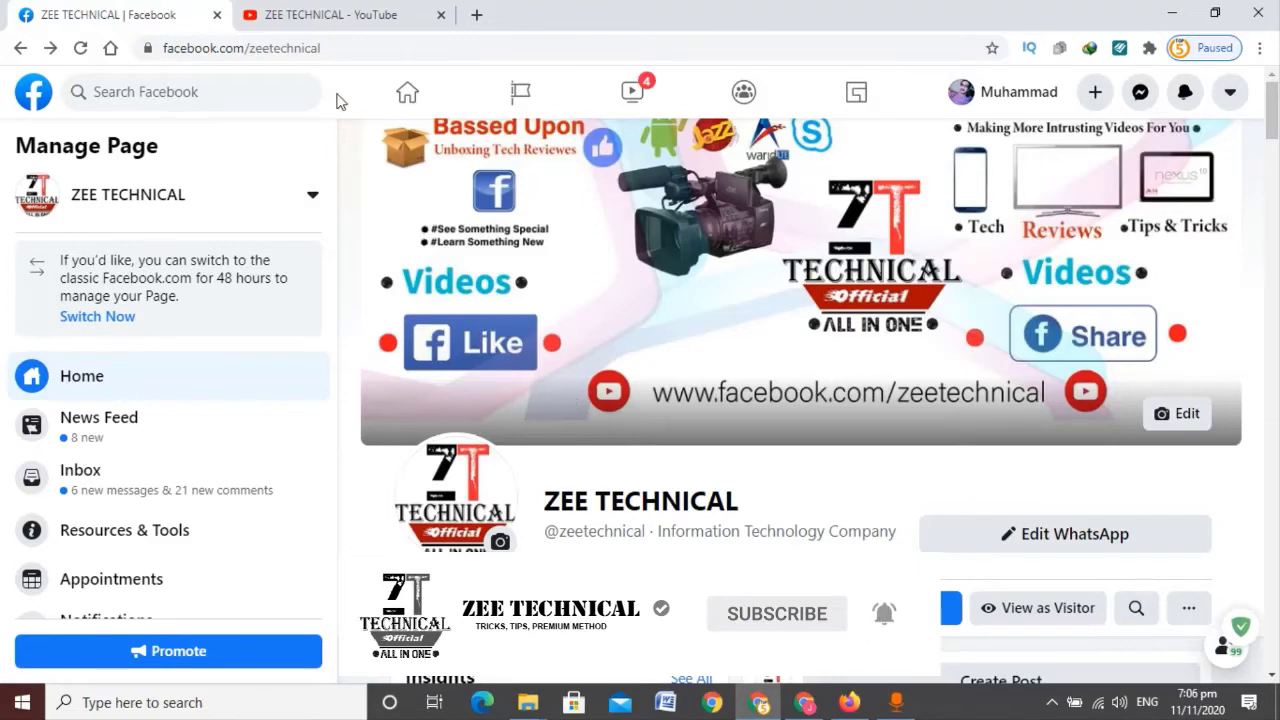
pyautogui.click(329, 22)
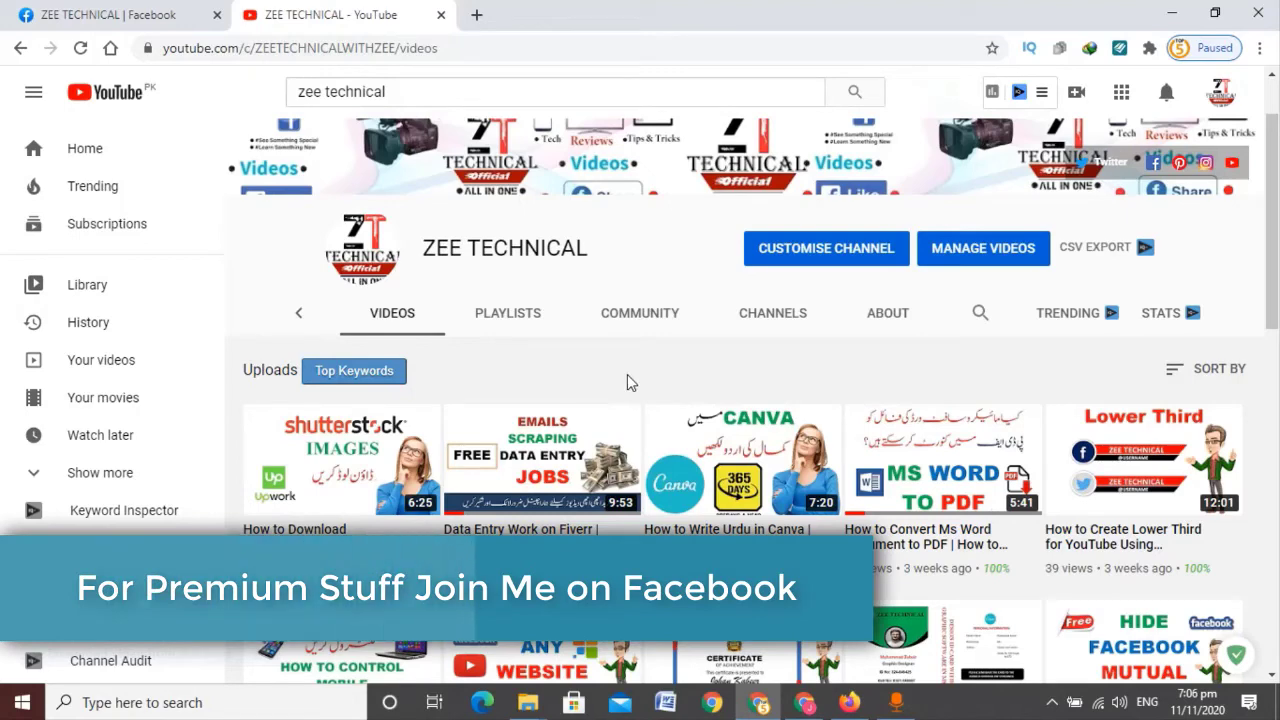
pyautogui.click(477, 15)
pyautogui.write('ca')
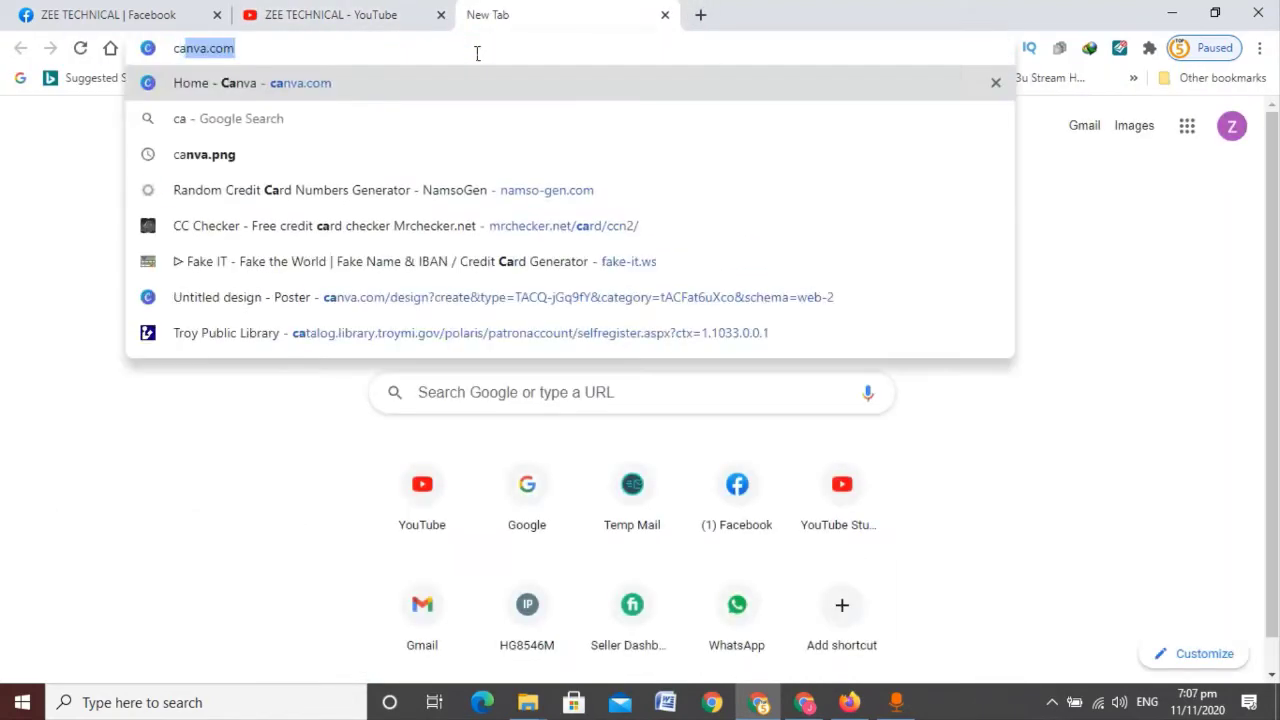
pyautogui.write('n')
pyautogui.press('Return')
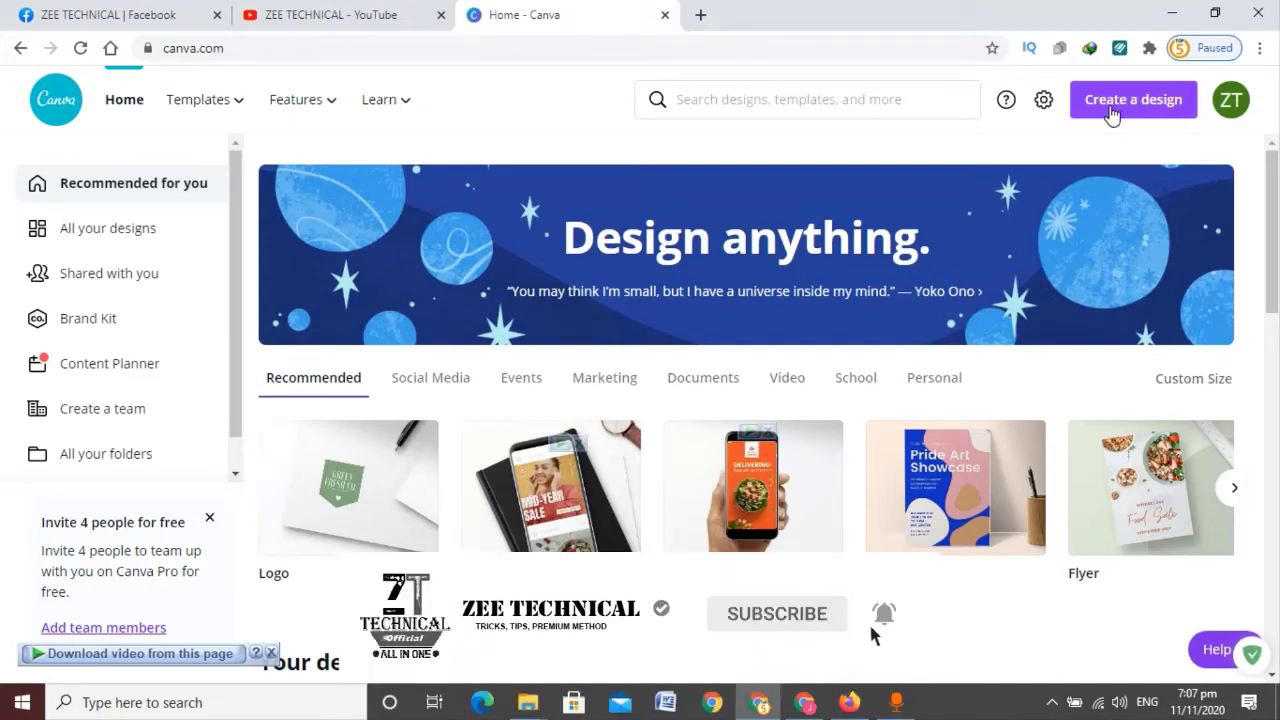
pyautogui.click(1112, 114)
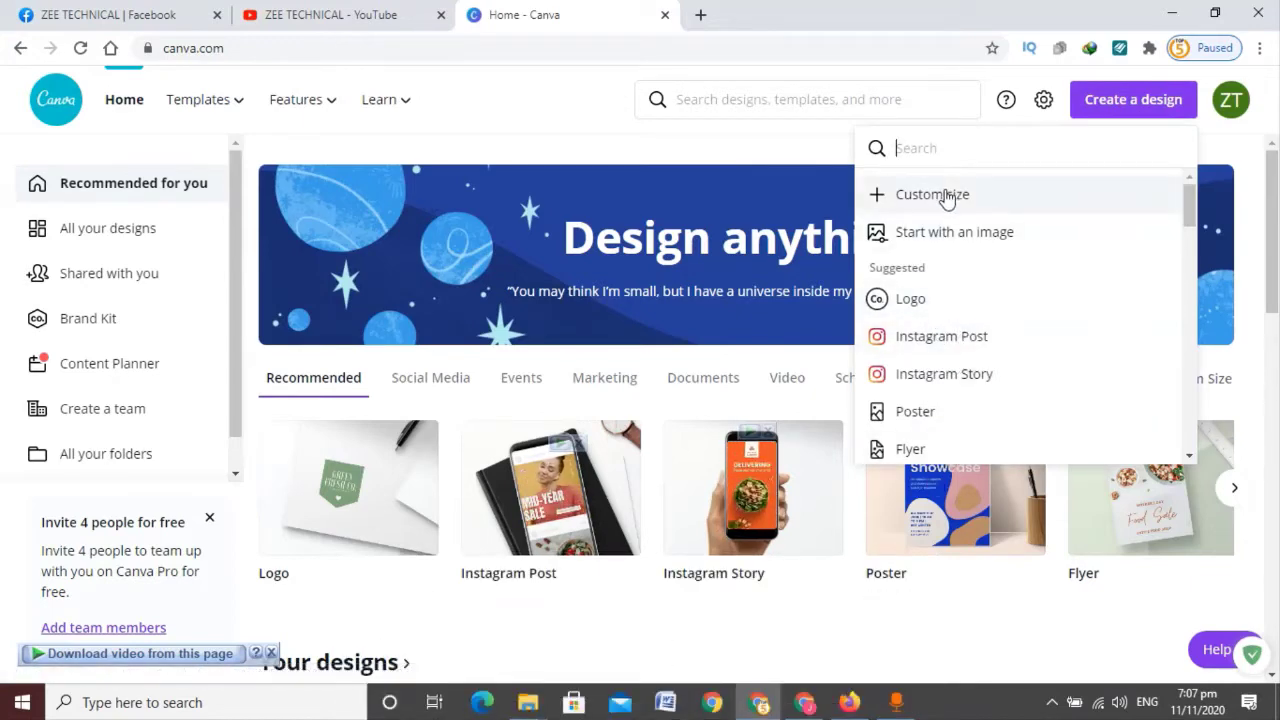
# Start a blank Poster design and dismiss the real-time collaboration tip.
pyautogui.click(914, 412)
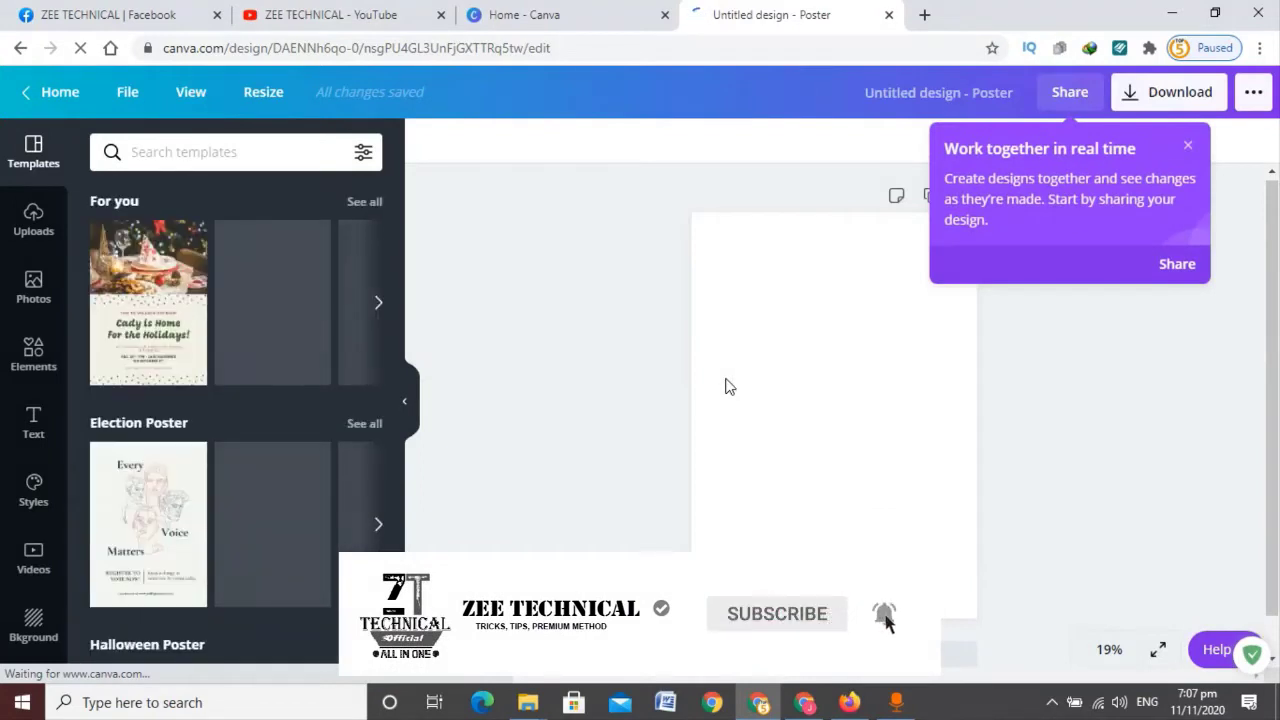
pyautogui.click(1188, 146)
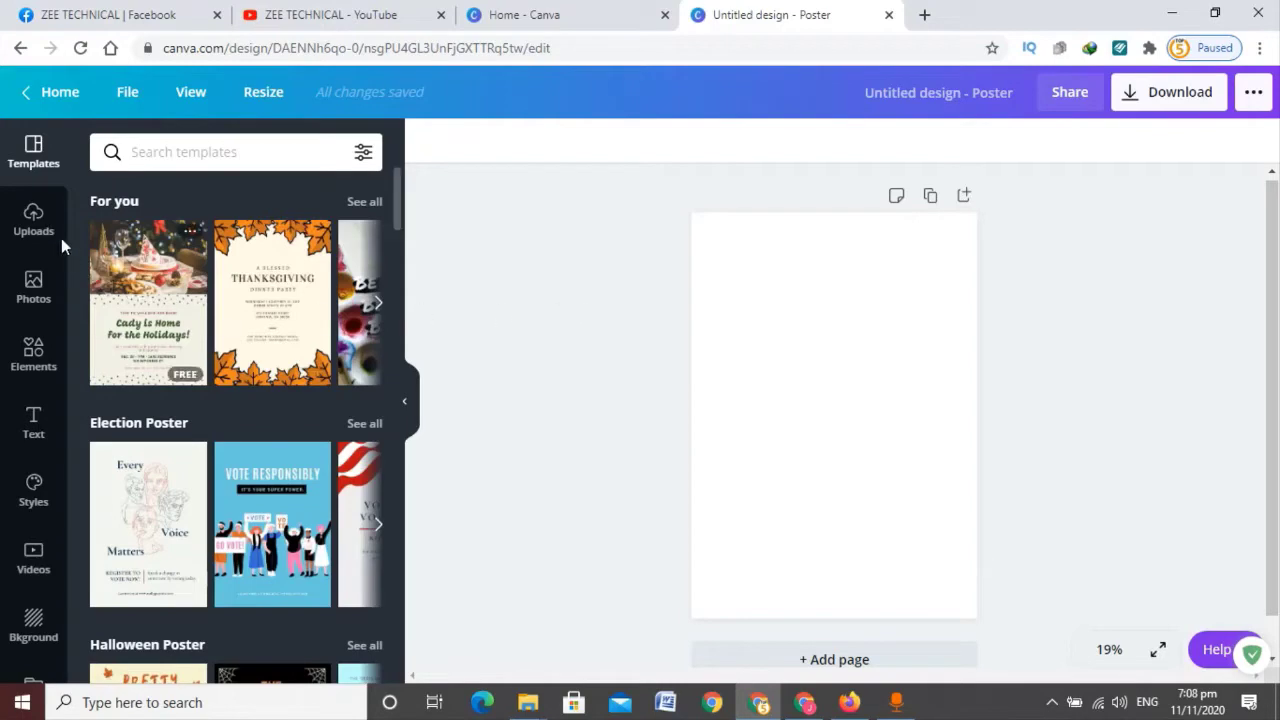
# Upload the portrait JPG from the computer's Desktop into Canva's uploaded media.
pyautogui.click(33, 220)
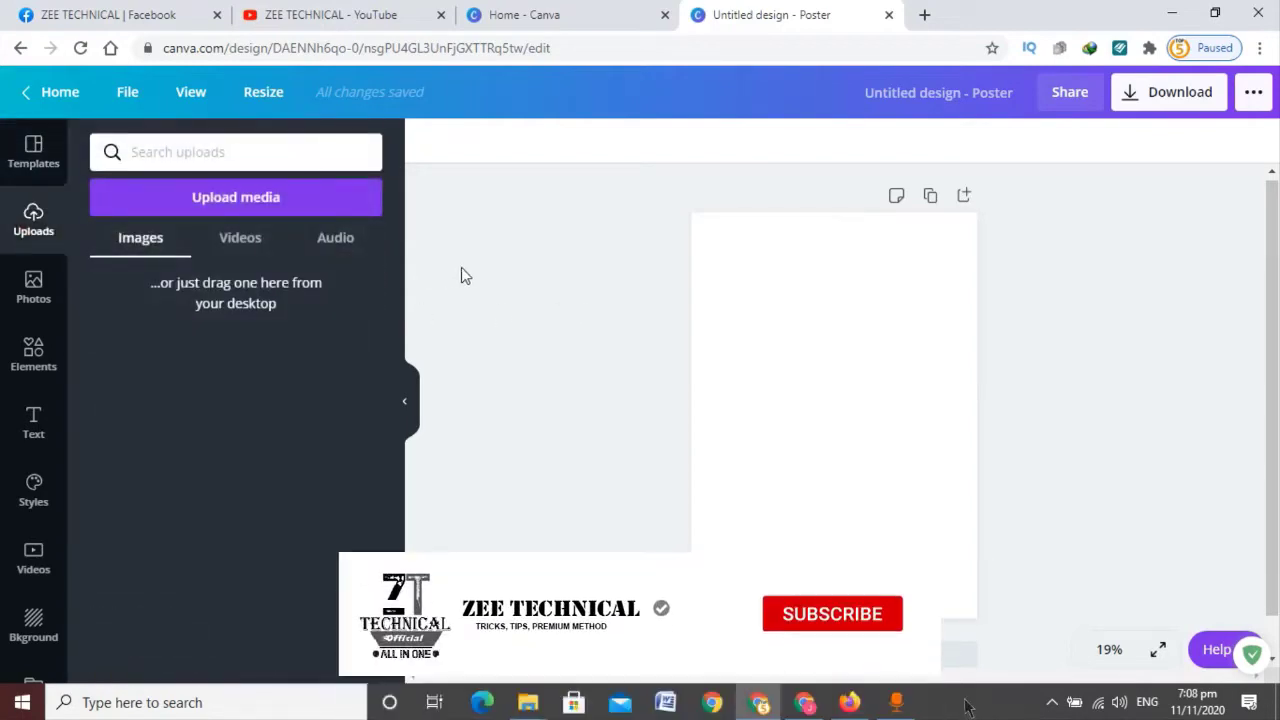
pyautogui.click(300, 208)
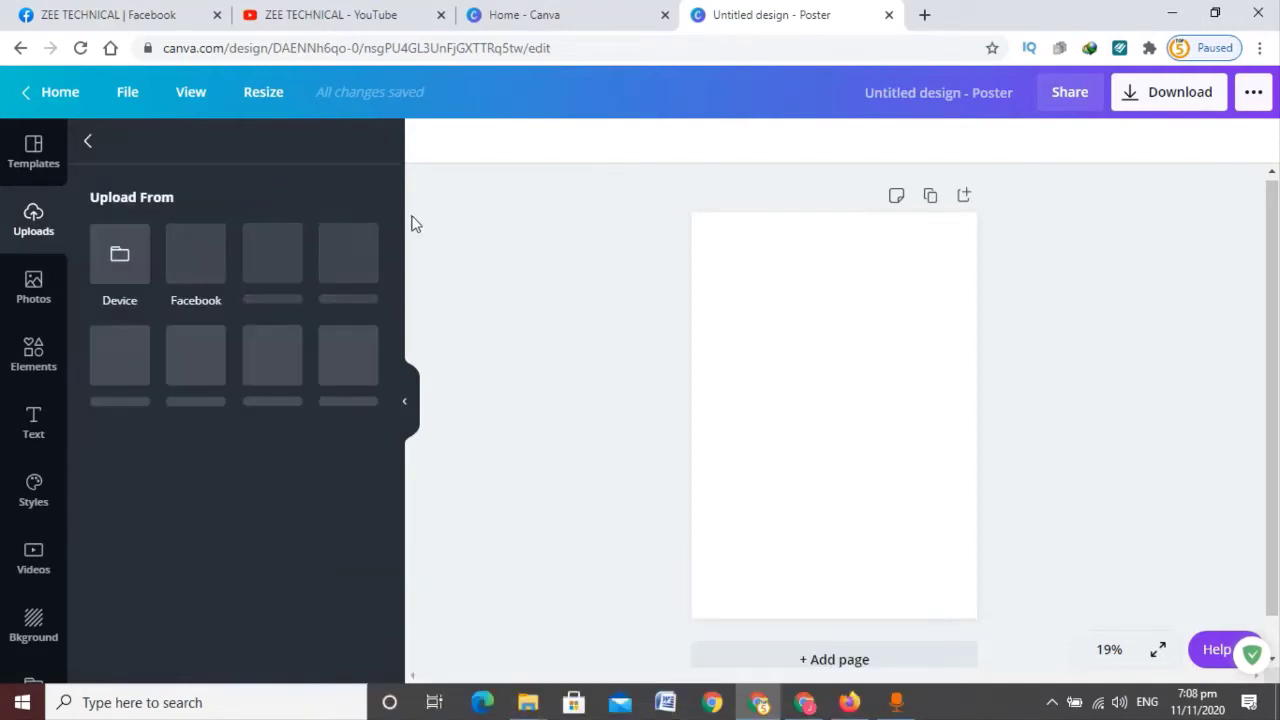
pyautogui.click(128, 260)
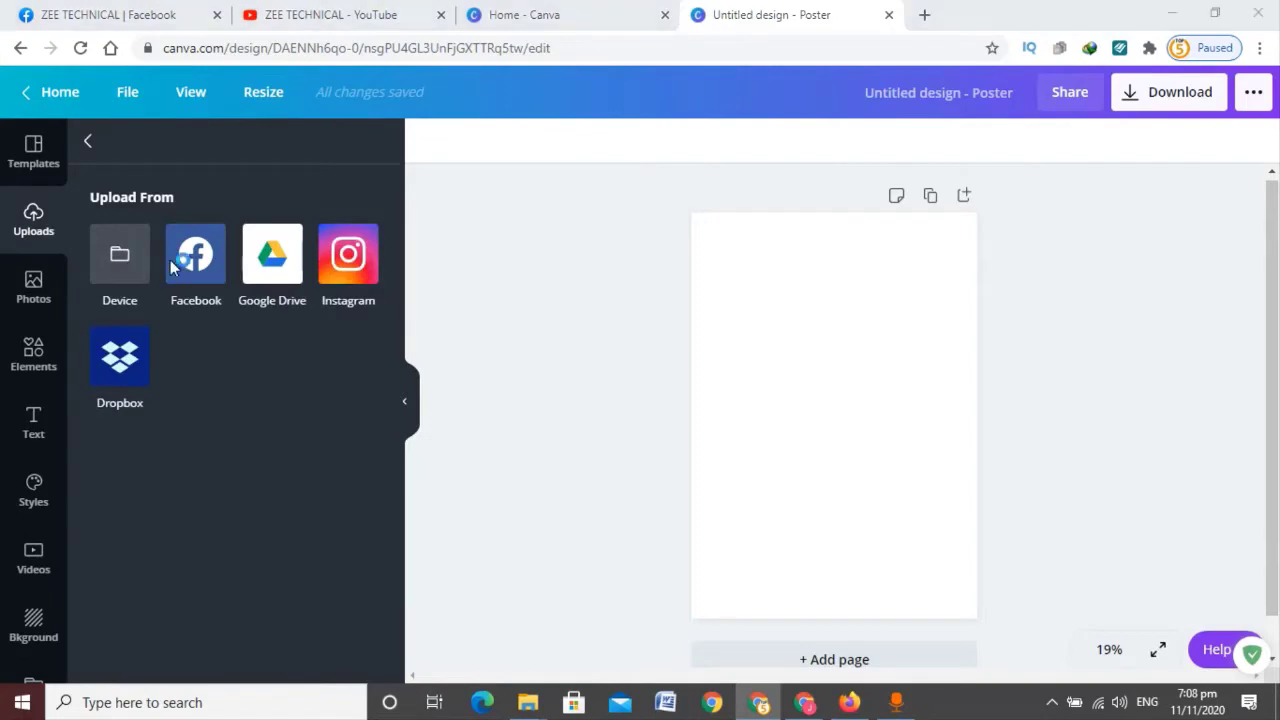
pyautogui.scroll(-5, 525, 260)
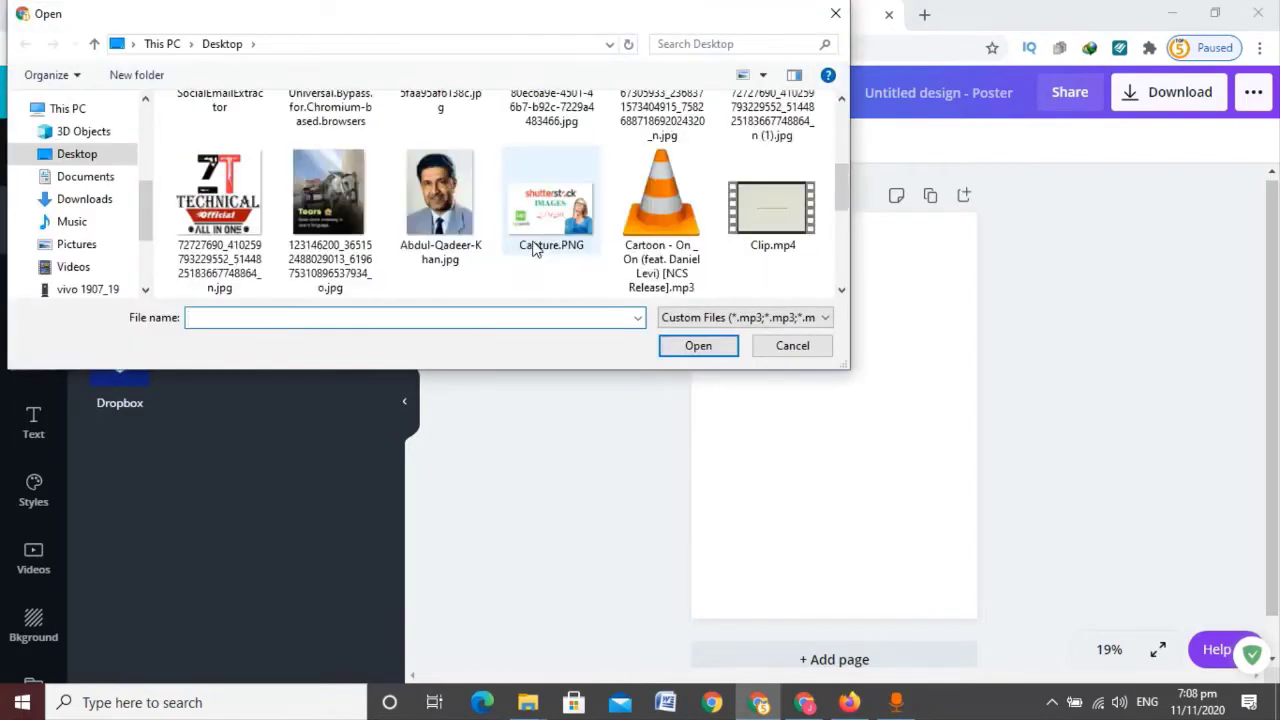
pyautogui.click(440, 205)
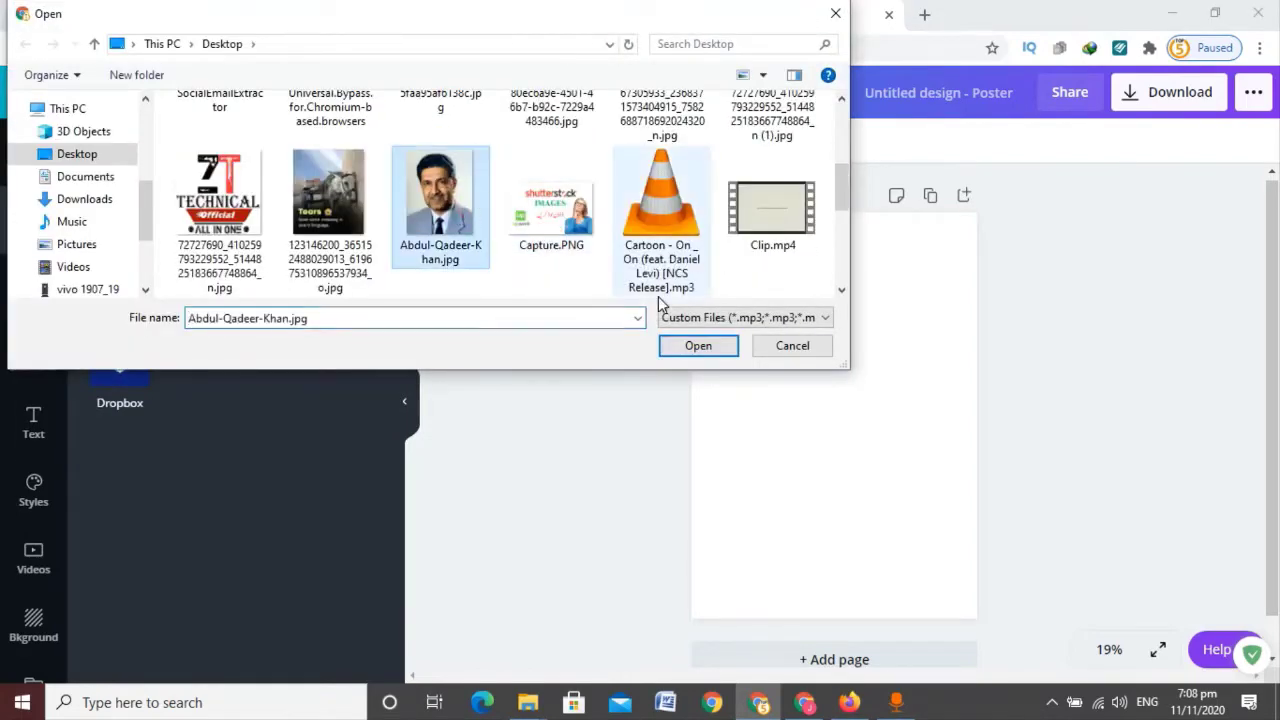
pyautogui.click(690, 346)
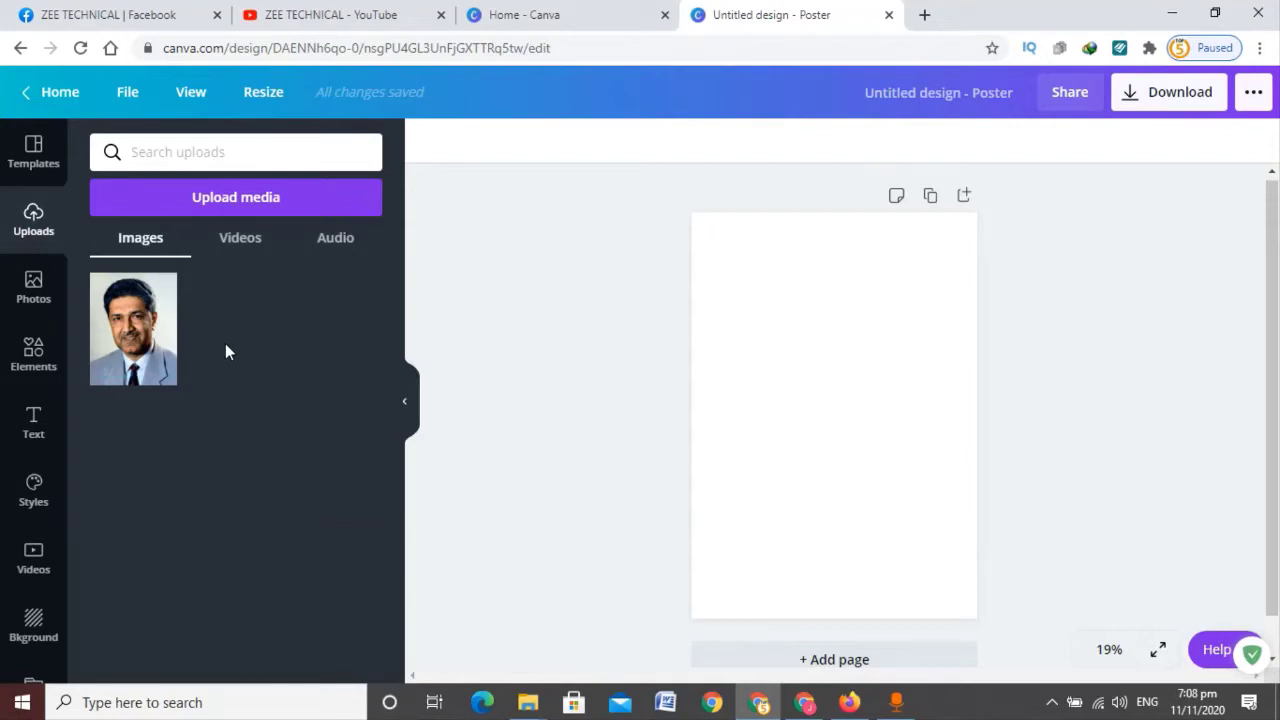
# Place the uploaded portrait on the poster, enlarged to cover most of the page and centred.
pyautogui.moveTo(140, 340)
pyautogui.mouseDown()
pyautogui.moveTo(190, 355)
pyautogui.moveTo(774, 396)
pyautogui.mouseUp()
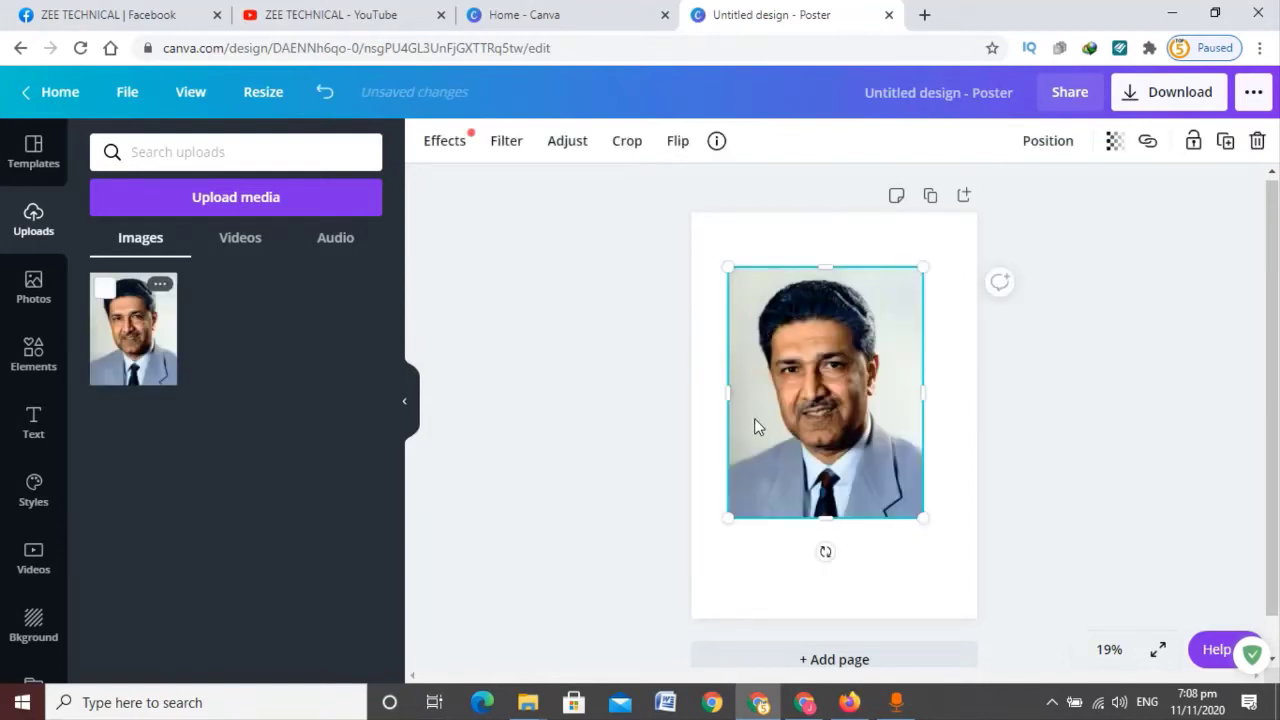
pyautogui.moveTo(729, 518); pyautogui.dragTo(691, 640)
pyautogui.moveTo(797, 469)
pyautogui.mouseDown()
pyautogui.moveTo(841, 452)
pyautogui.moveTo(826, 434)
pyautogui.mouseUp()
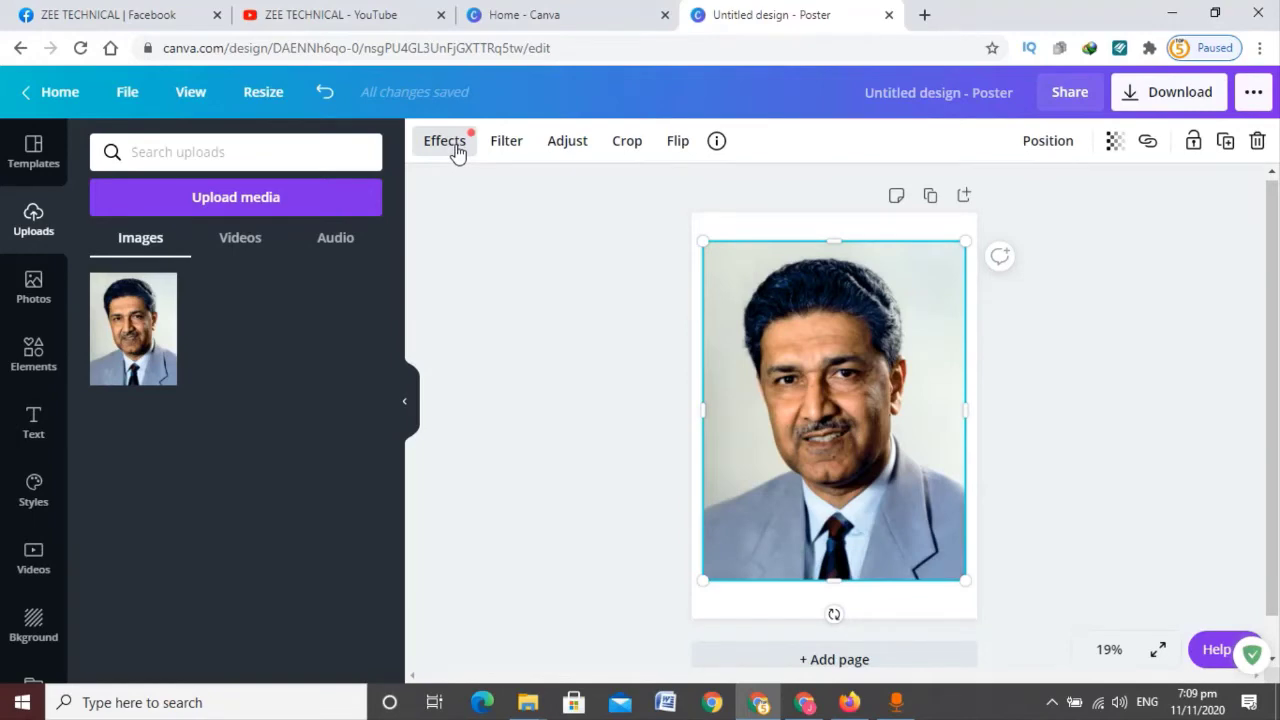
# Strip the portrait's background with Background Remover, then show the page background options.
pyautogui.click(455, 148)
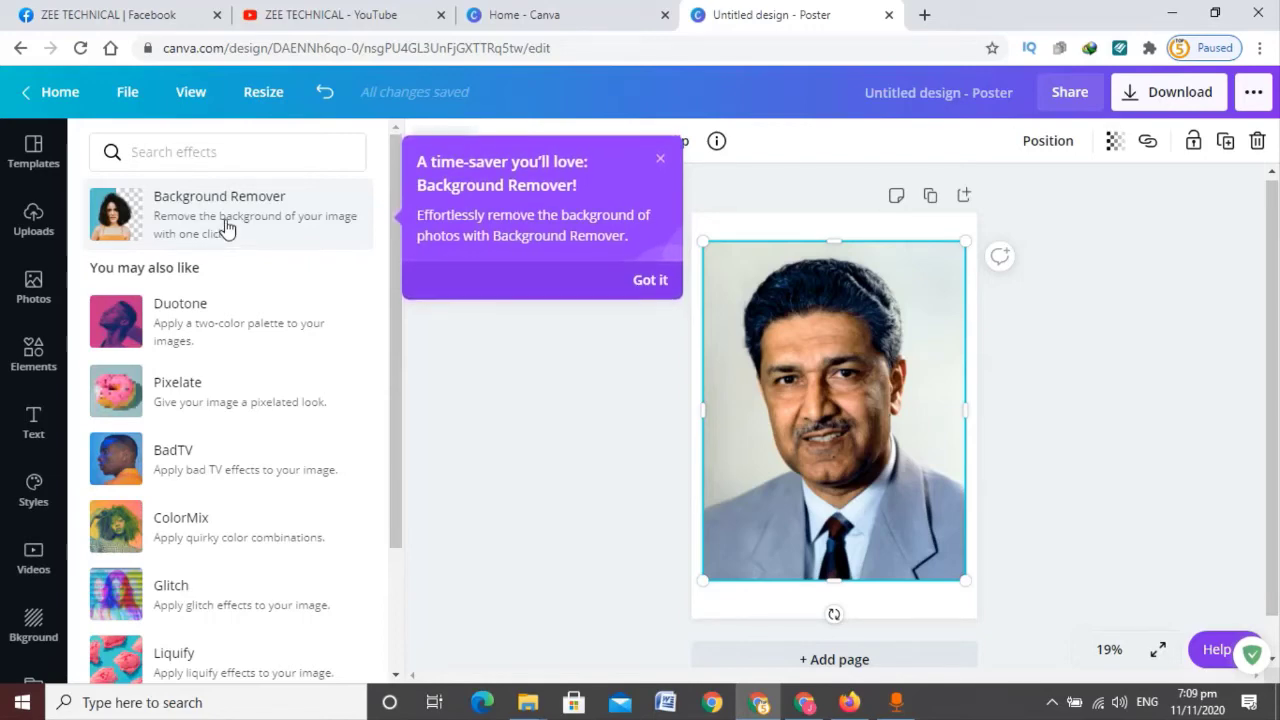
pyautogui.click(647, 281)
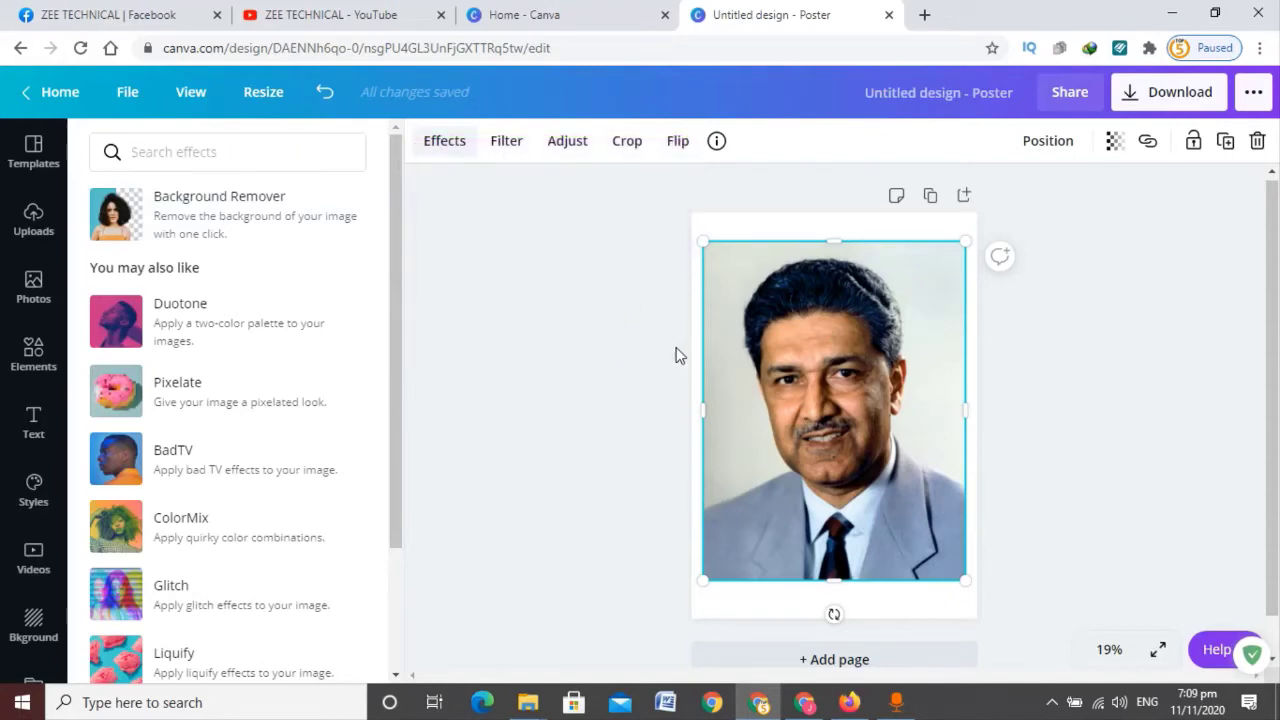
pyautogui.click(252, 220)
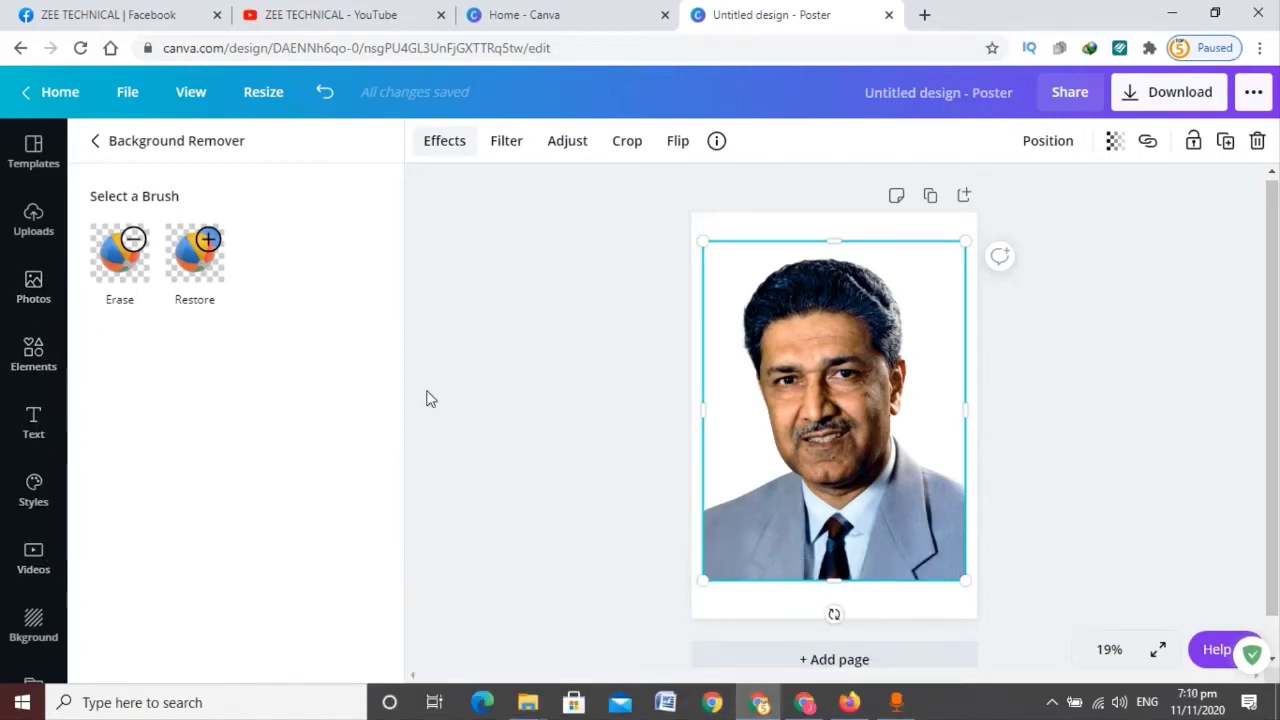
pyautogui.click(33, 625)
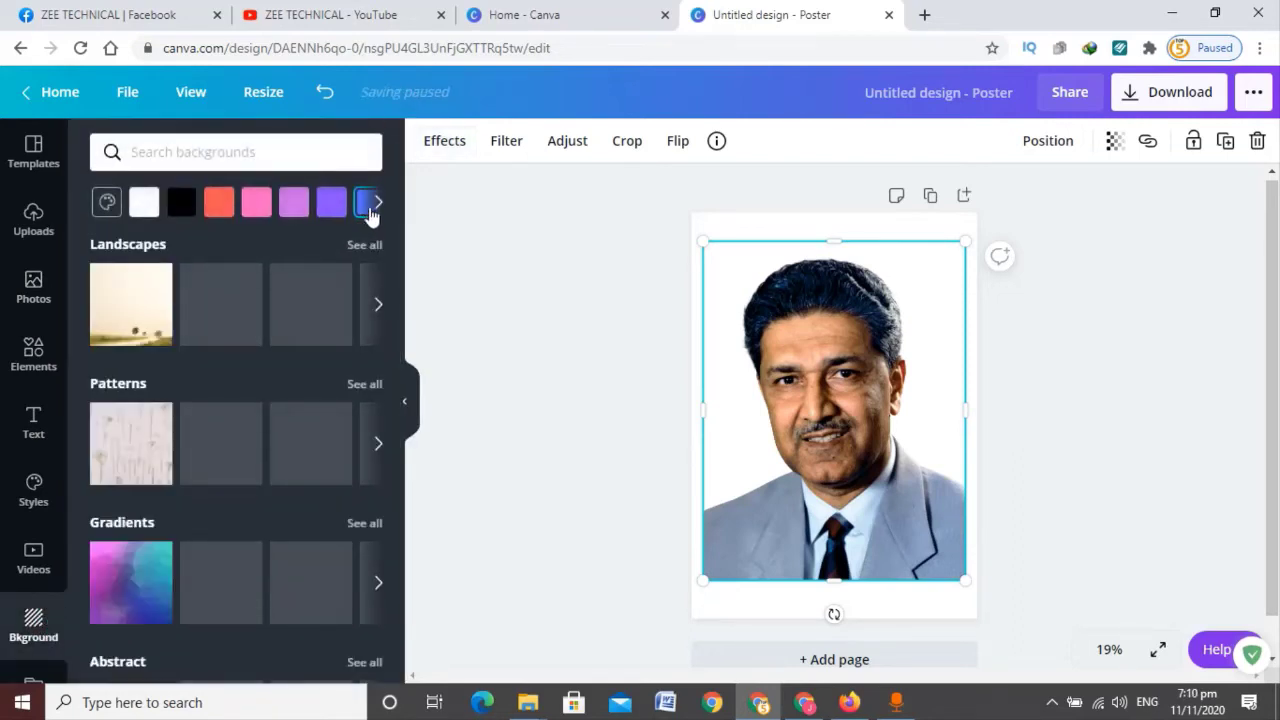
pyautogui.click(663, 283)
pyautogui.click(714, 250)
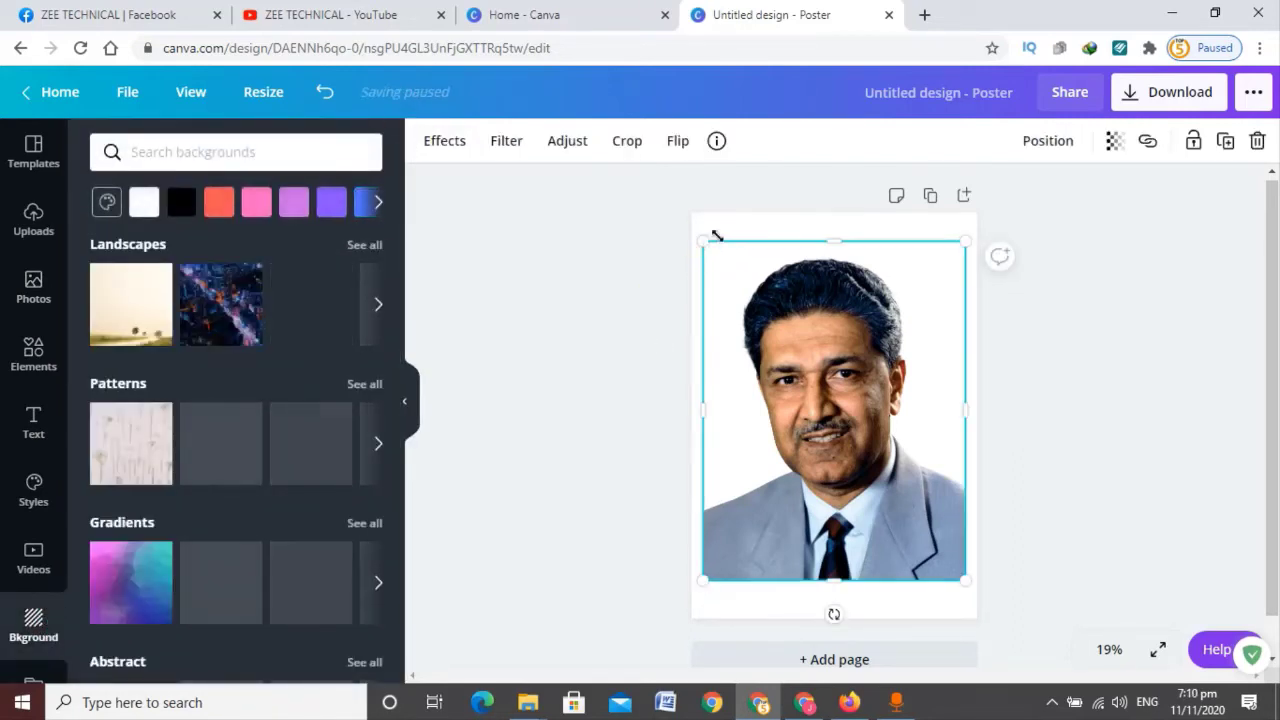
pyautogui.click(702, 222)
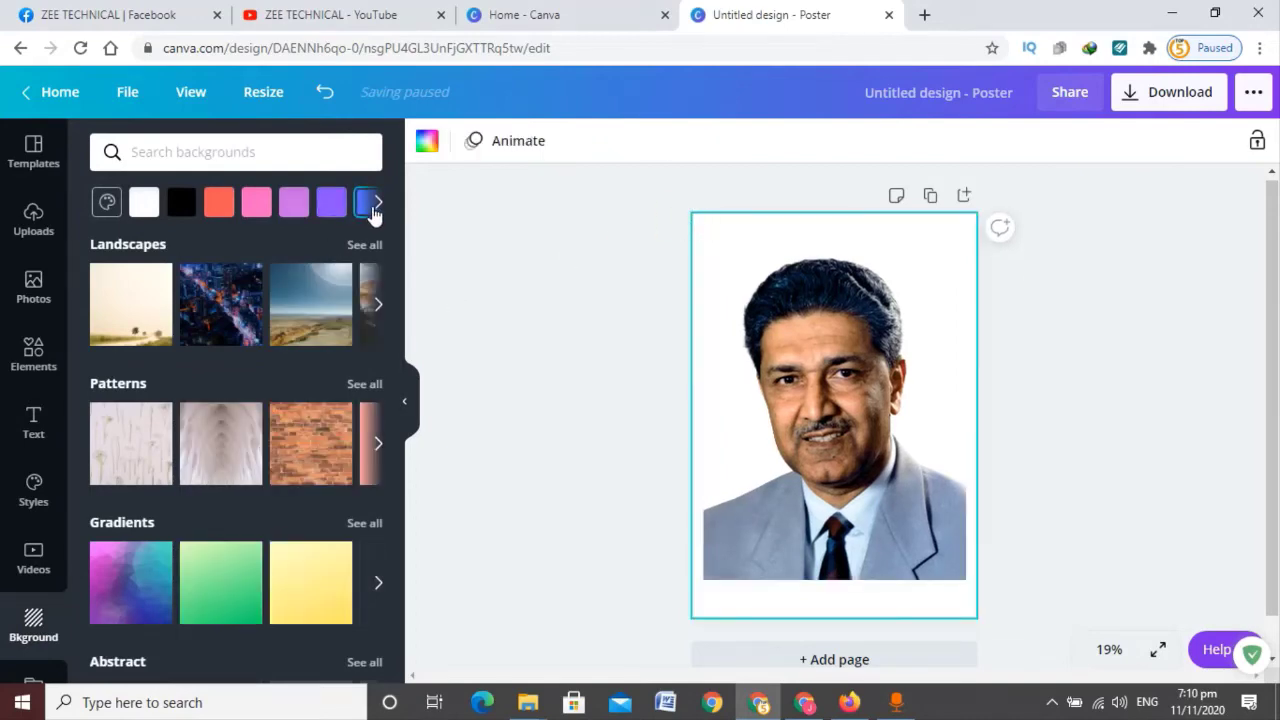
pyautogui.click(366, 202)
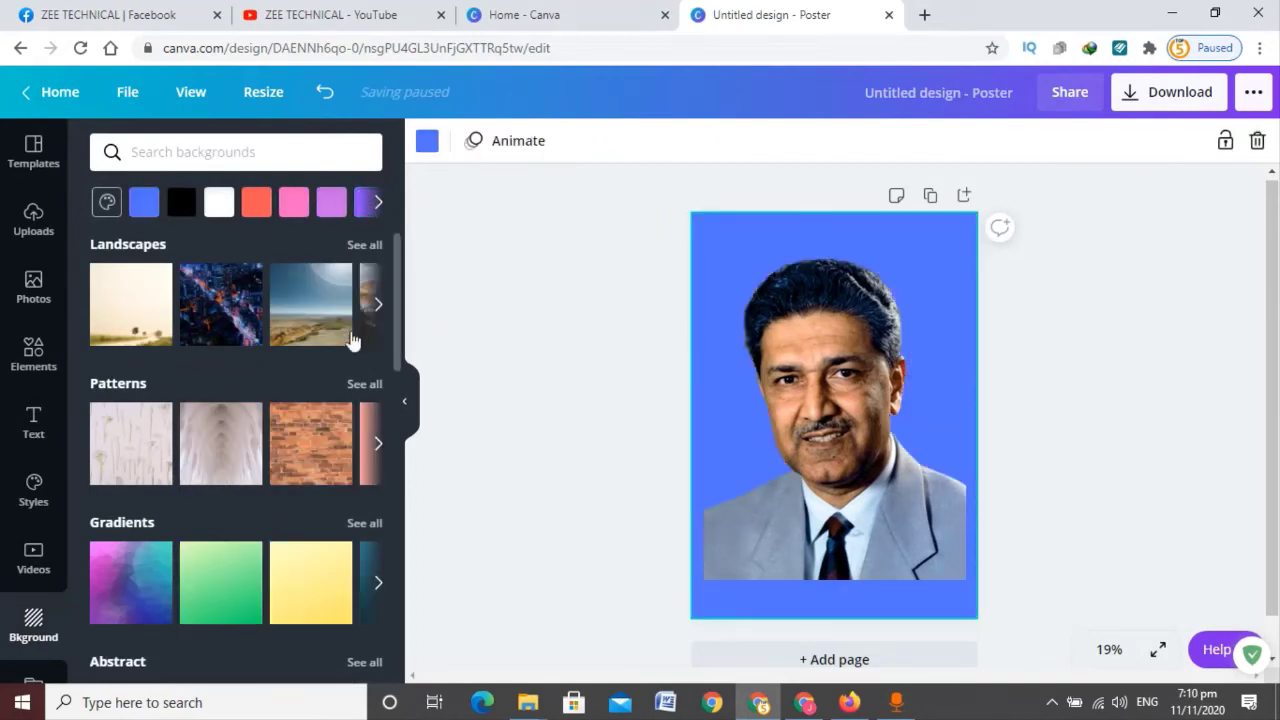
pyautogui.click(313, 302)
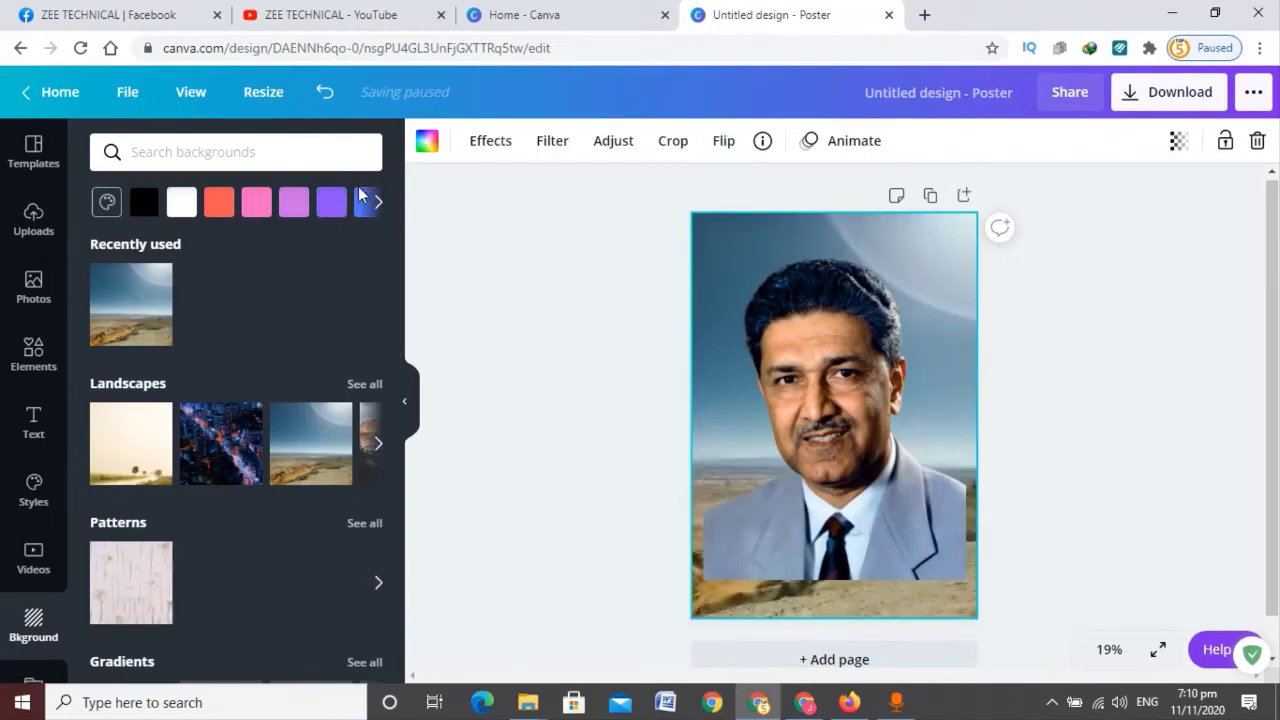
pyautogui.click(838, 492)
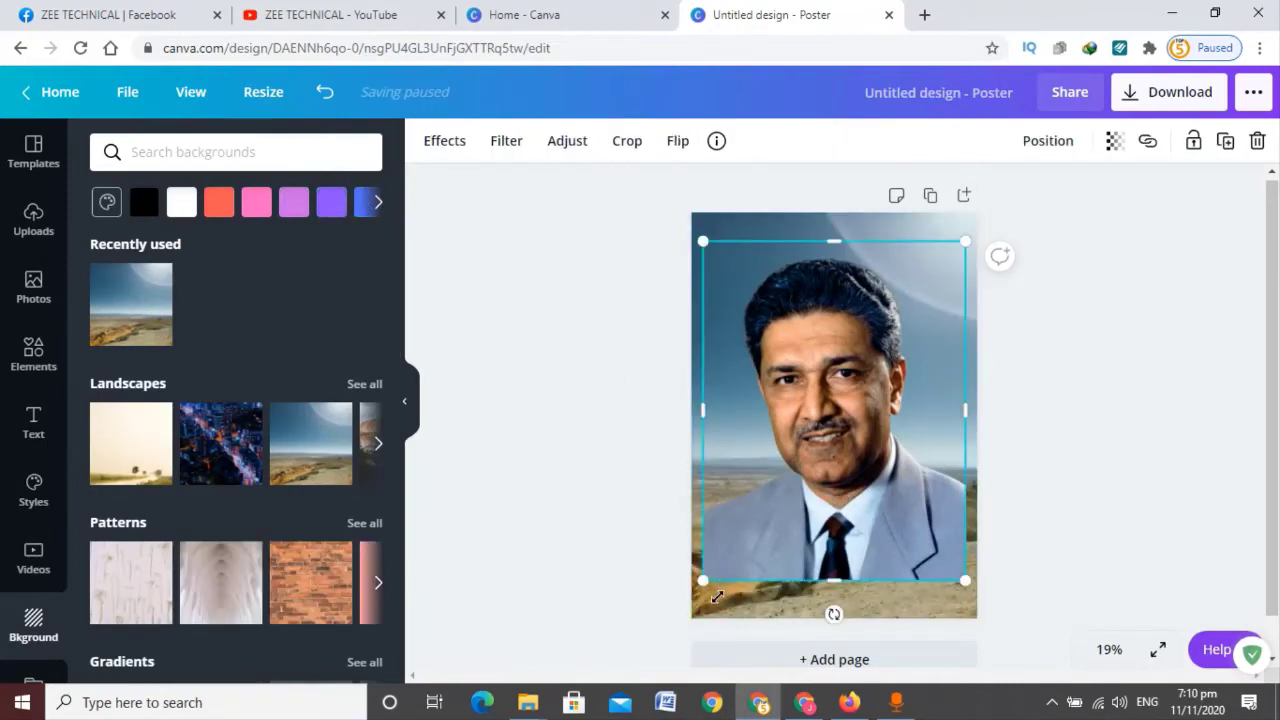
pyautogui.moveTo(717, 597); pyautogui.dragTo(717, 566)
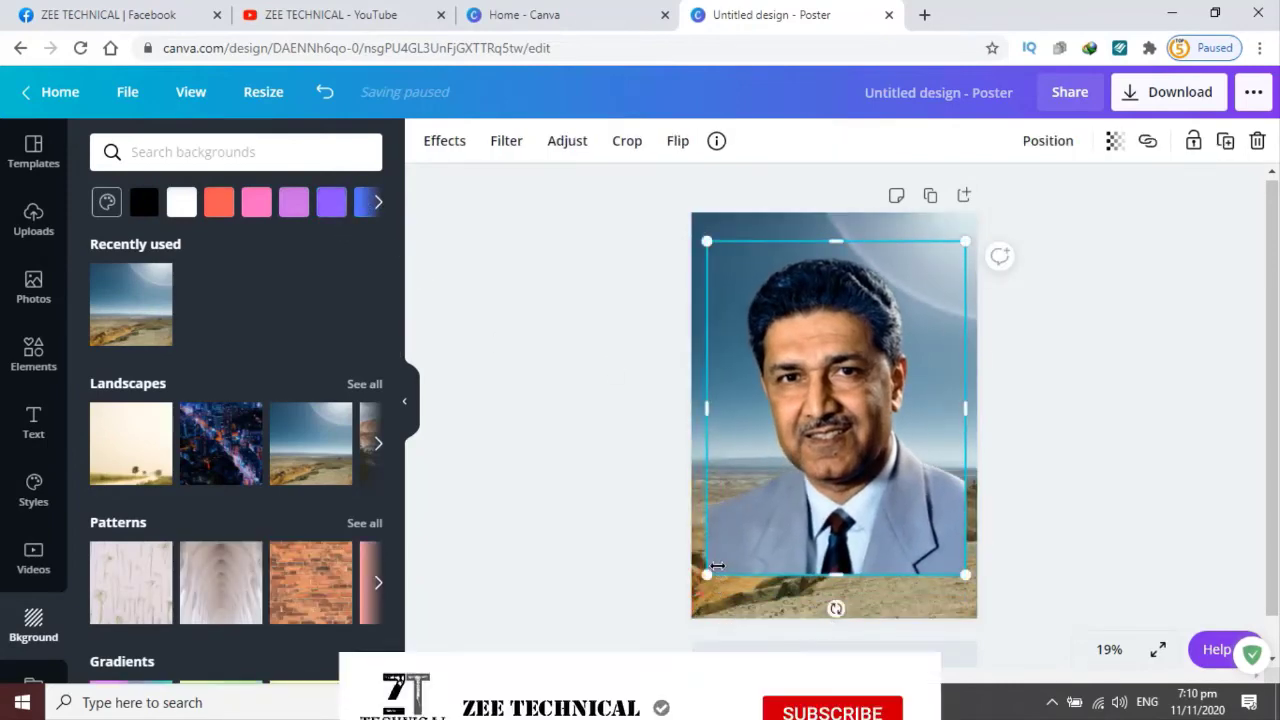
pyautogui.hotkey('ctrl', 'z')
pyautogui.hotkey('ctrl', 'z')
pyautogui.hotkey('ctrl', 'z')
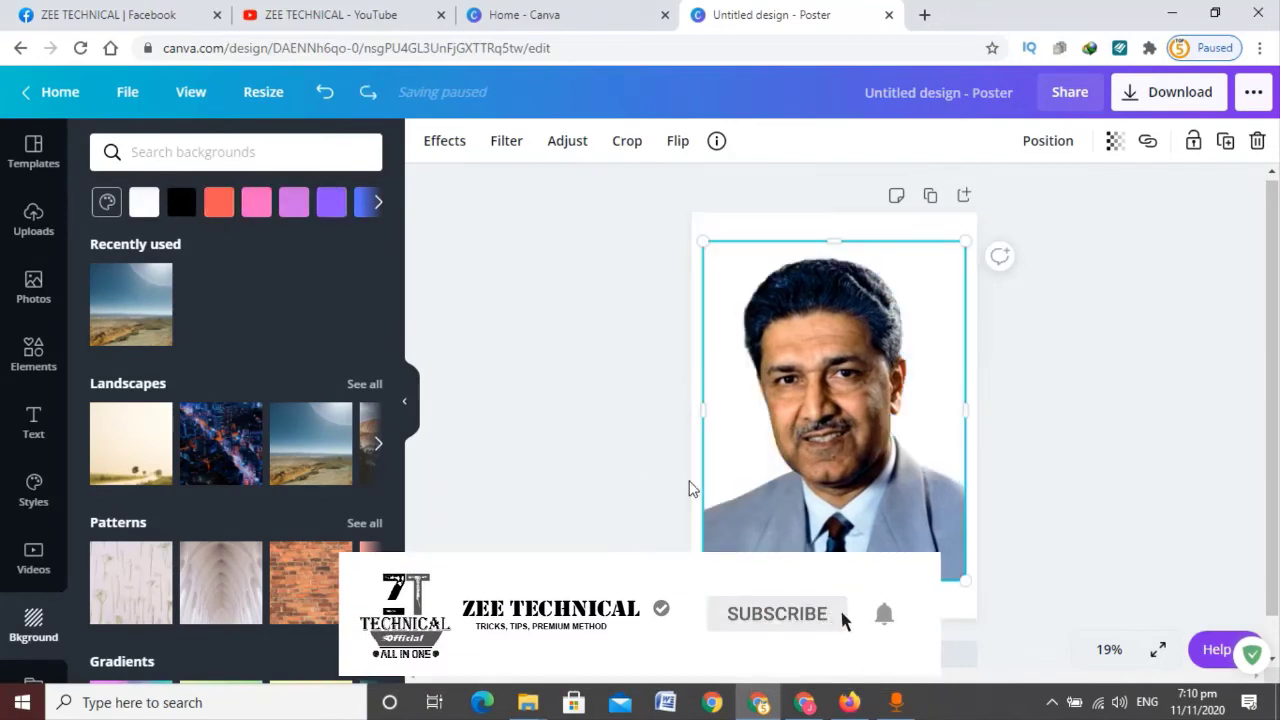
pyautogui.click(1069, 347)
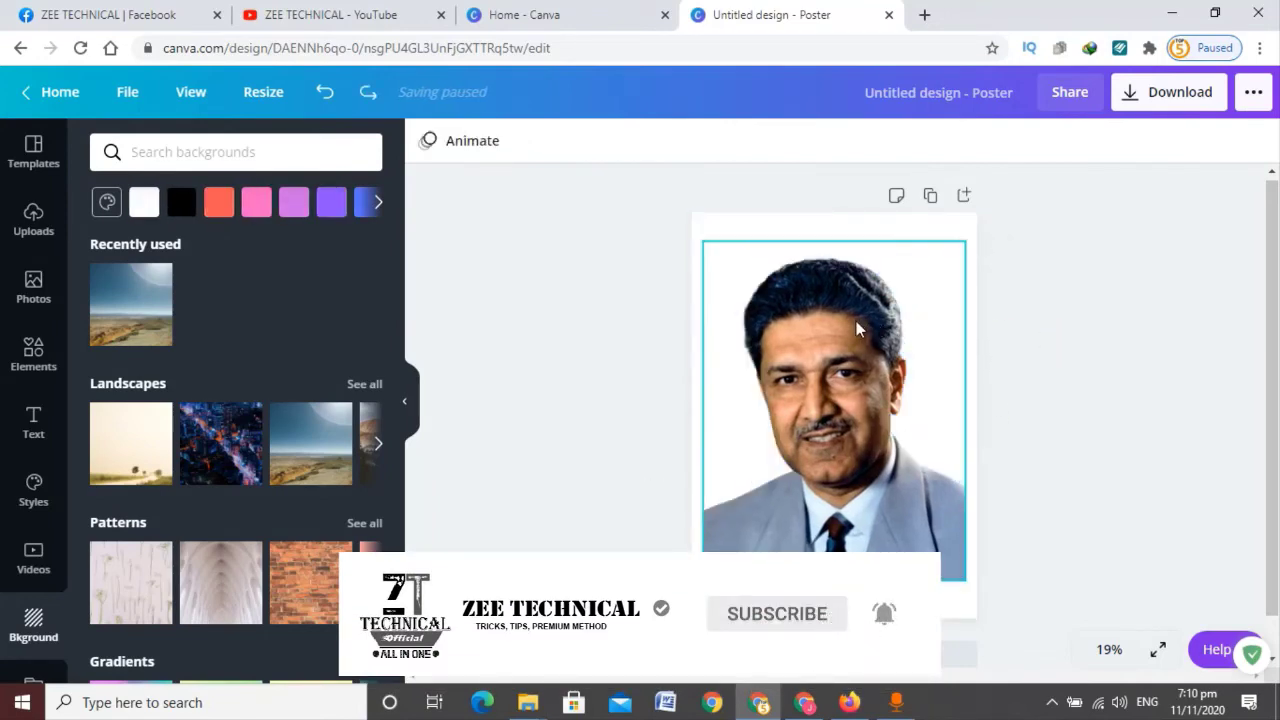
pyautogui.click(856, 505)
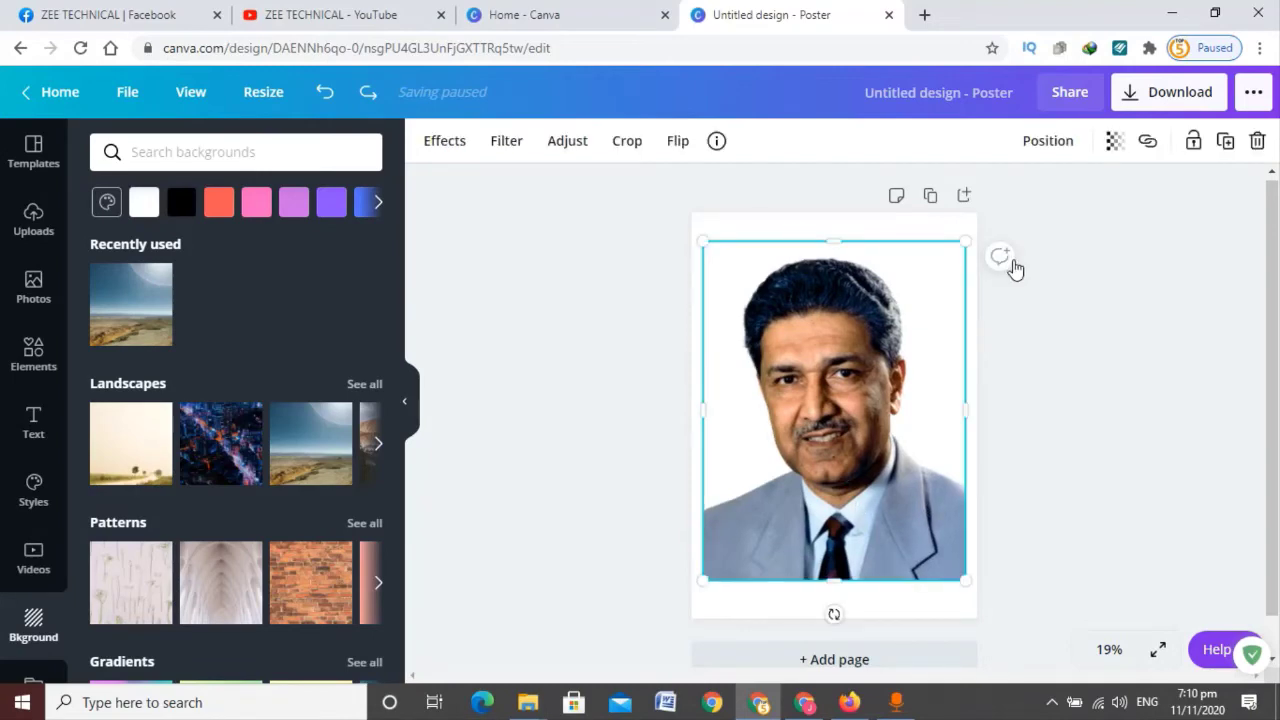
pyautogui.click(1089, 340)
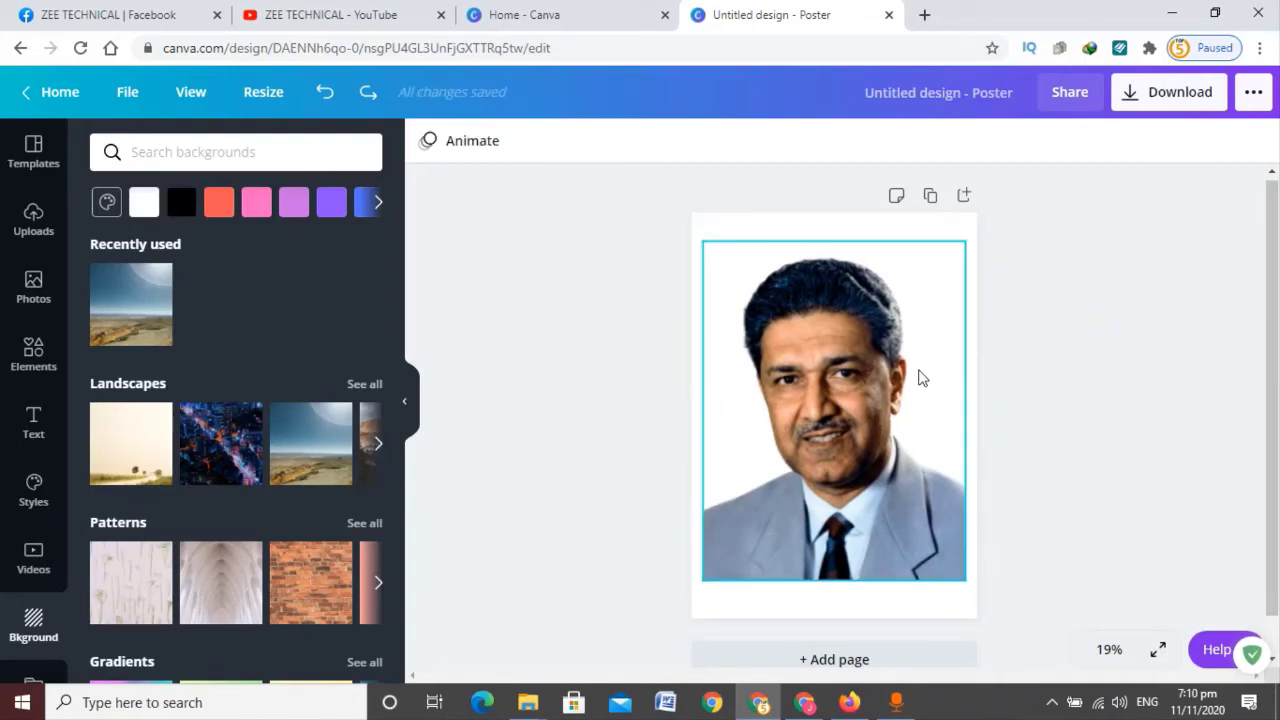
# Export the poster as a PNG with transparent background, saving Untitled design (6).png.
pyautogui.click(1181, 100)
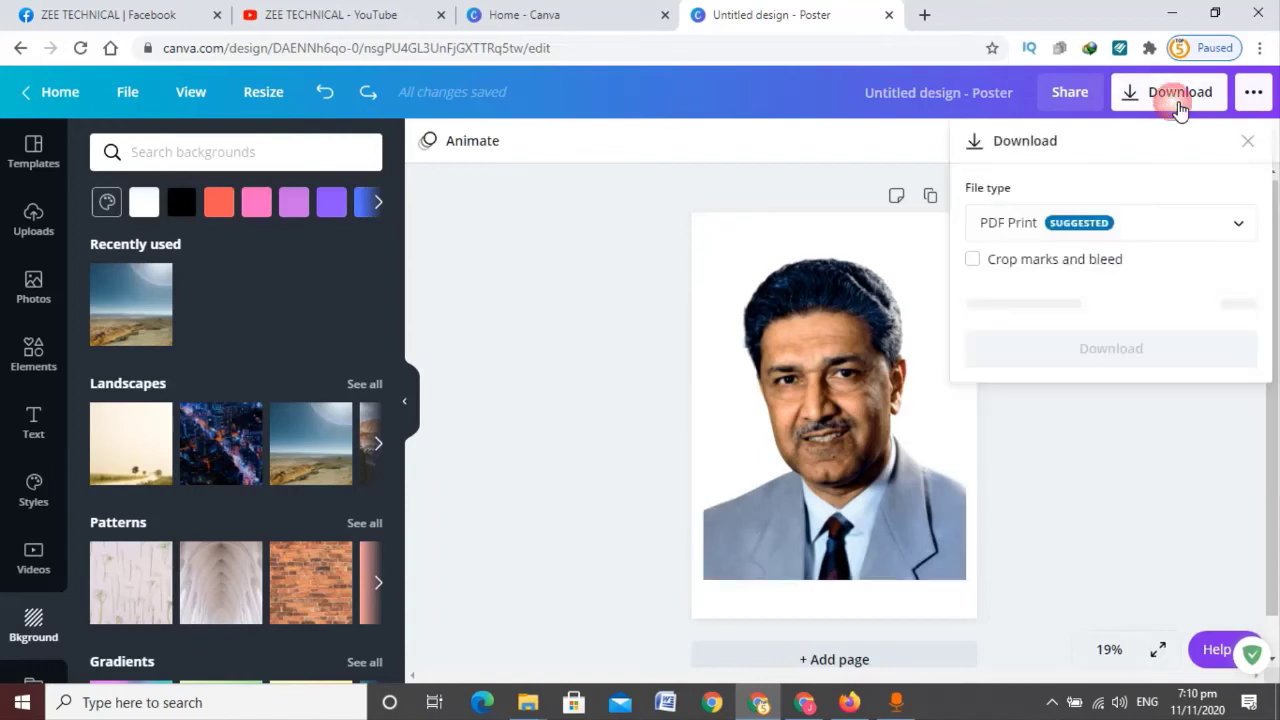
pyautogui.click(1104, 222)
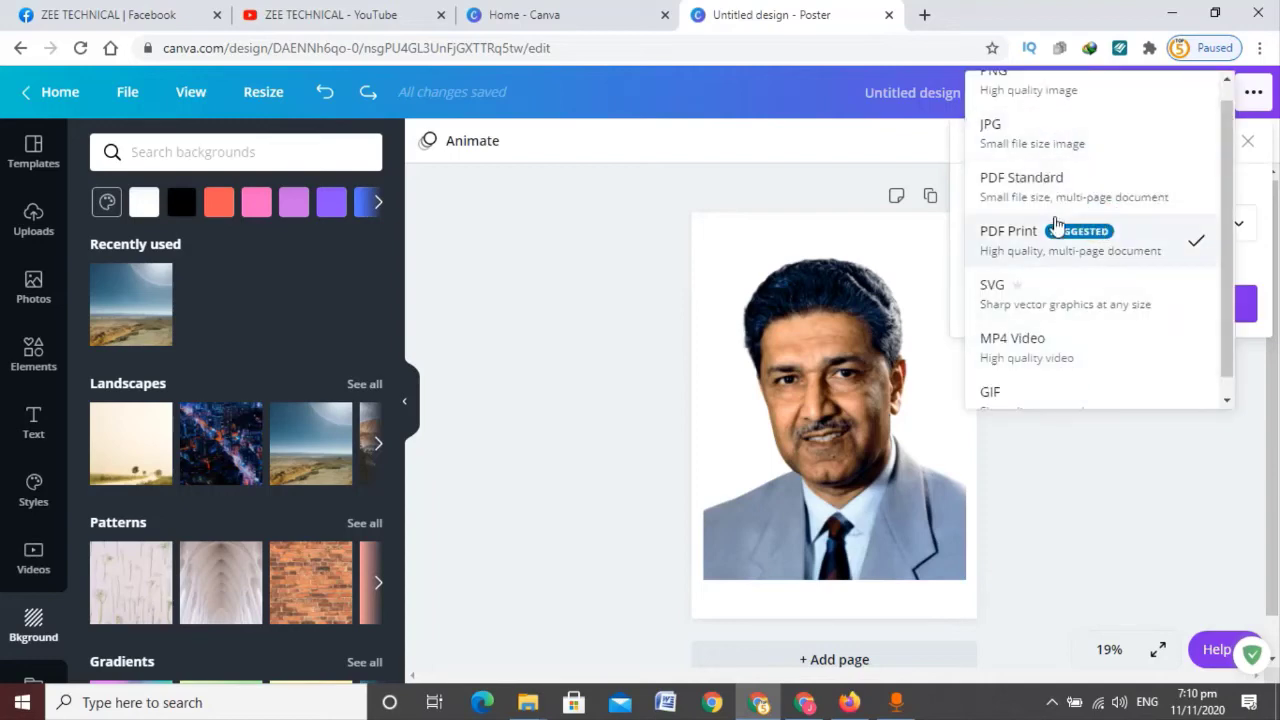
pyautogui.scroll(1, 1055, 222)
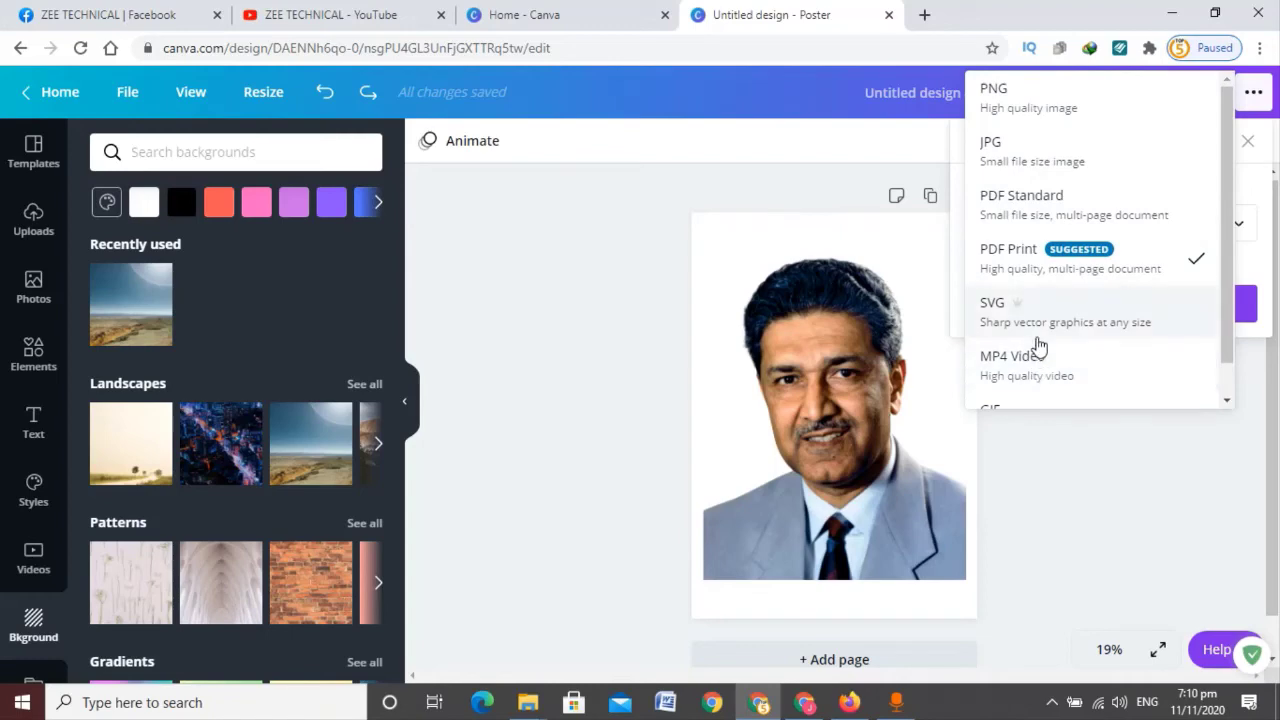
pyautogui.click(1025, 117)
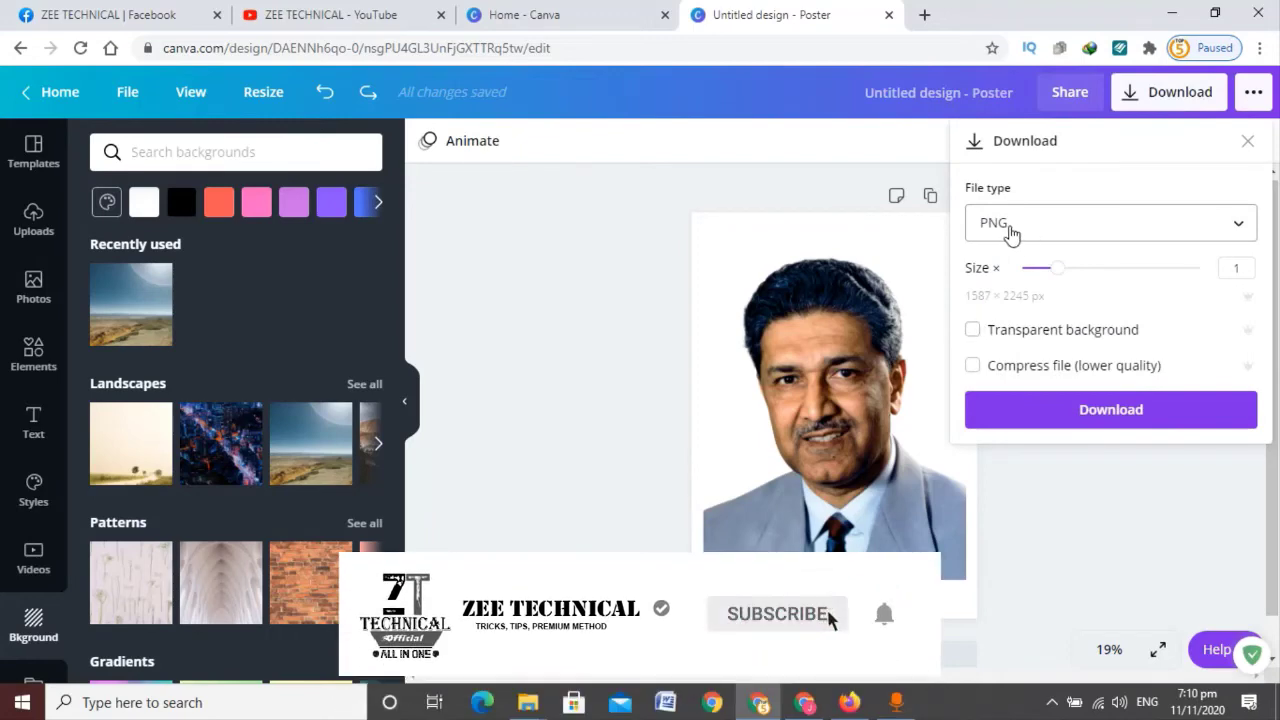
pyautogui.click(994, 335)
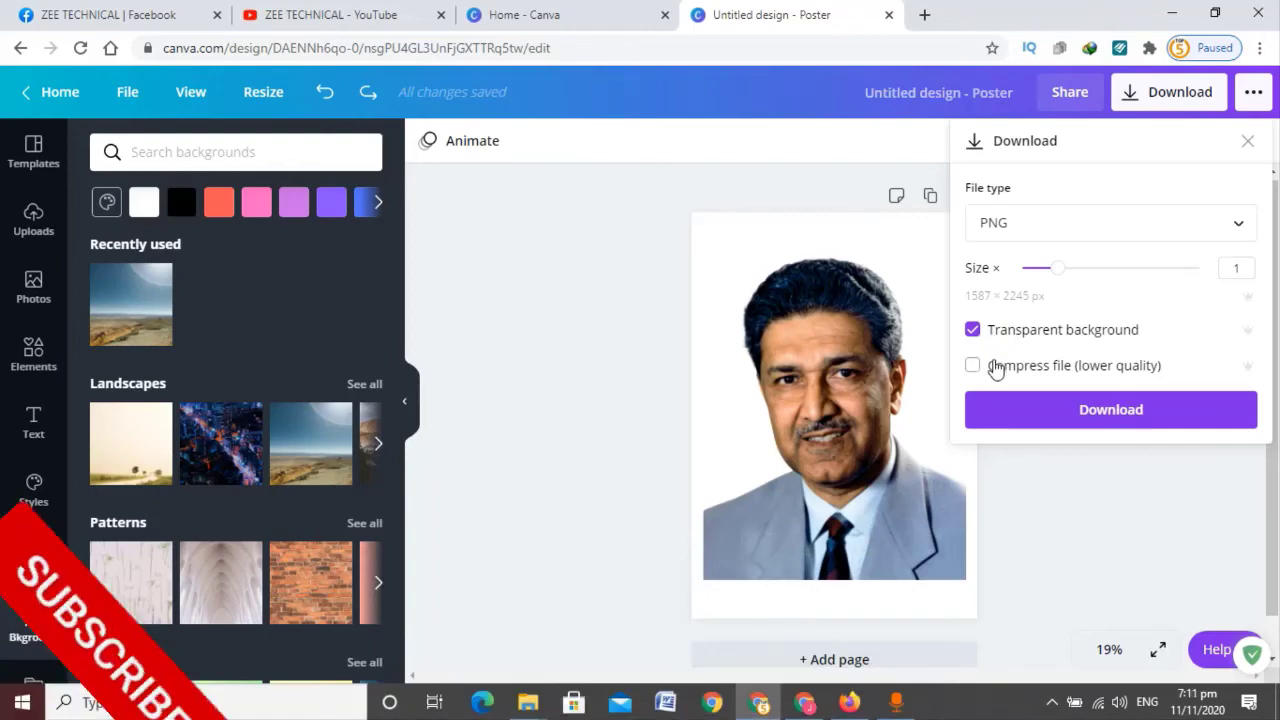
pyautogui.click(985, 367)
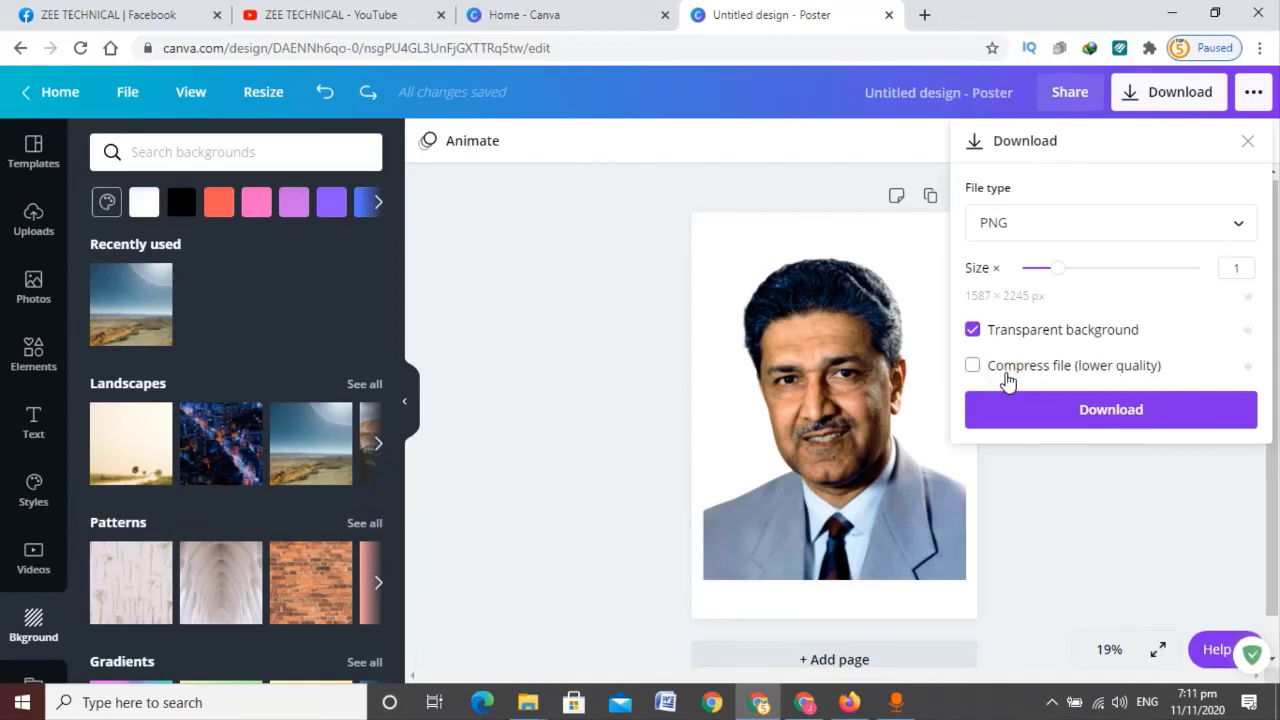
pyautogui.click(1093, 418)
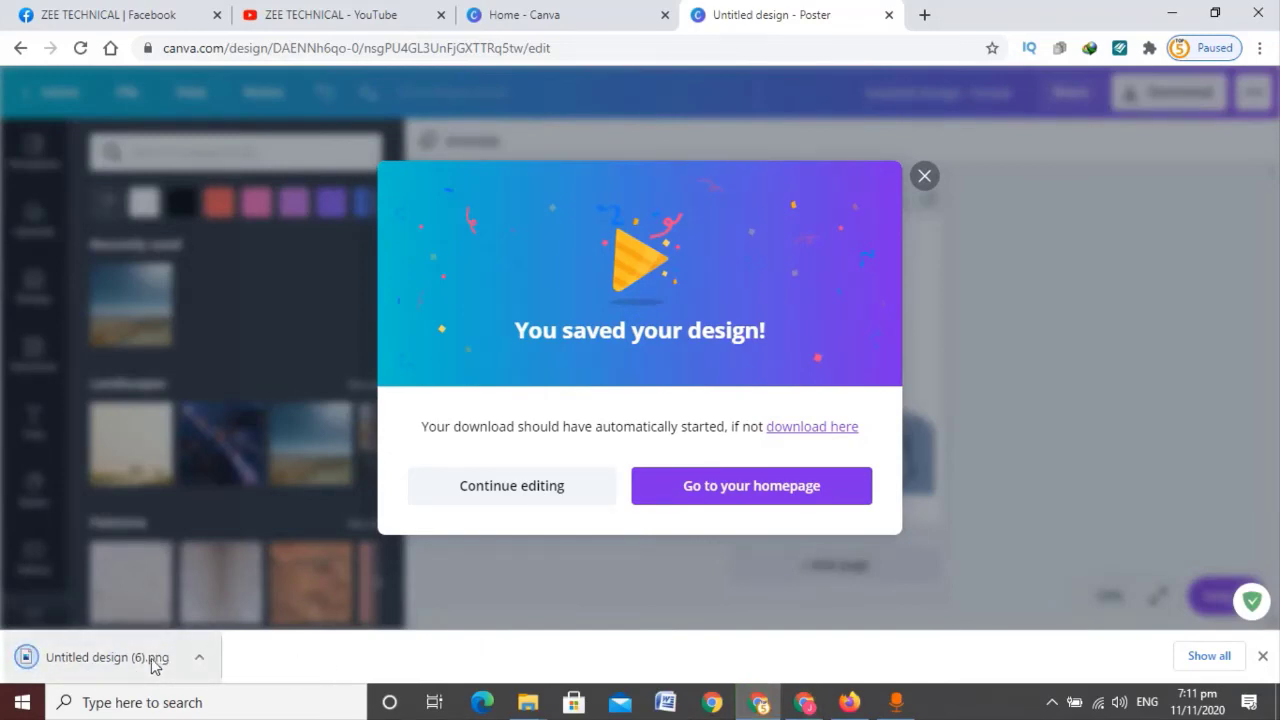
# View Untitled design (6).png in Photos, close it, and return to the YouTube channel tab.
pyautogui.click(150, 658)
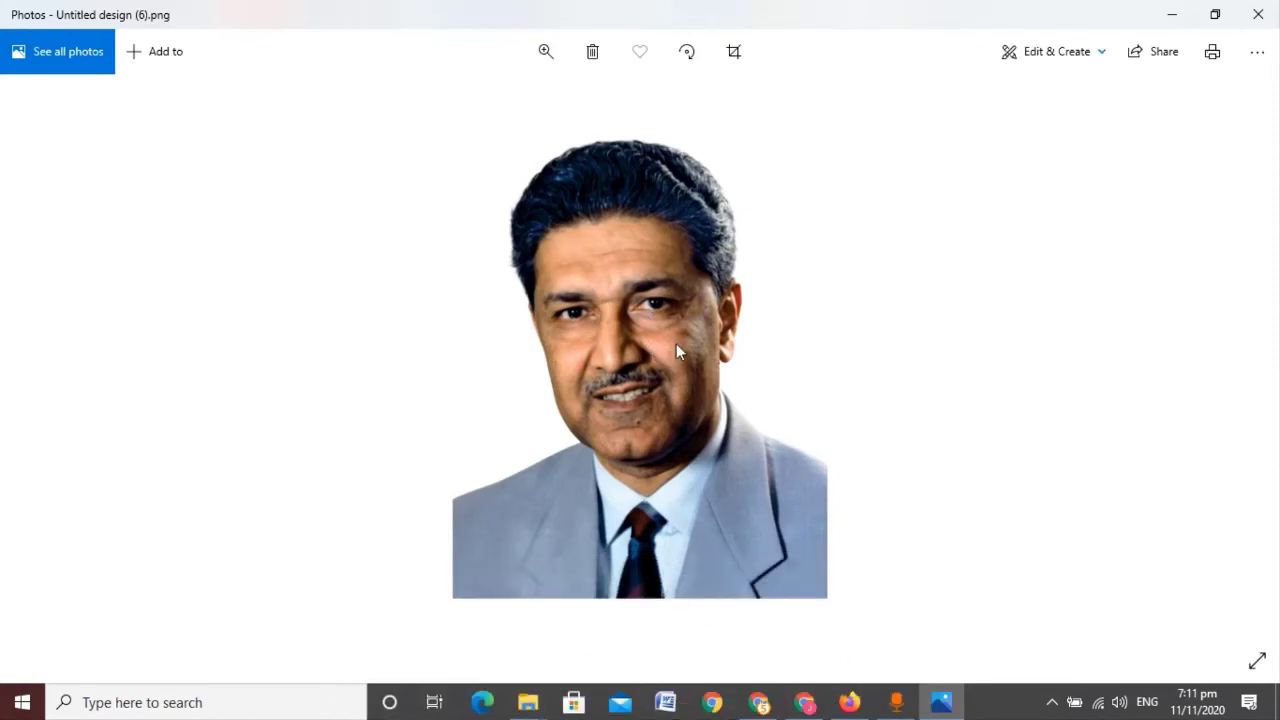
pyautogui.click(1258, 14)
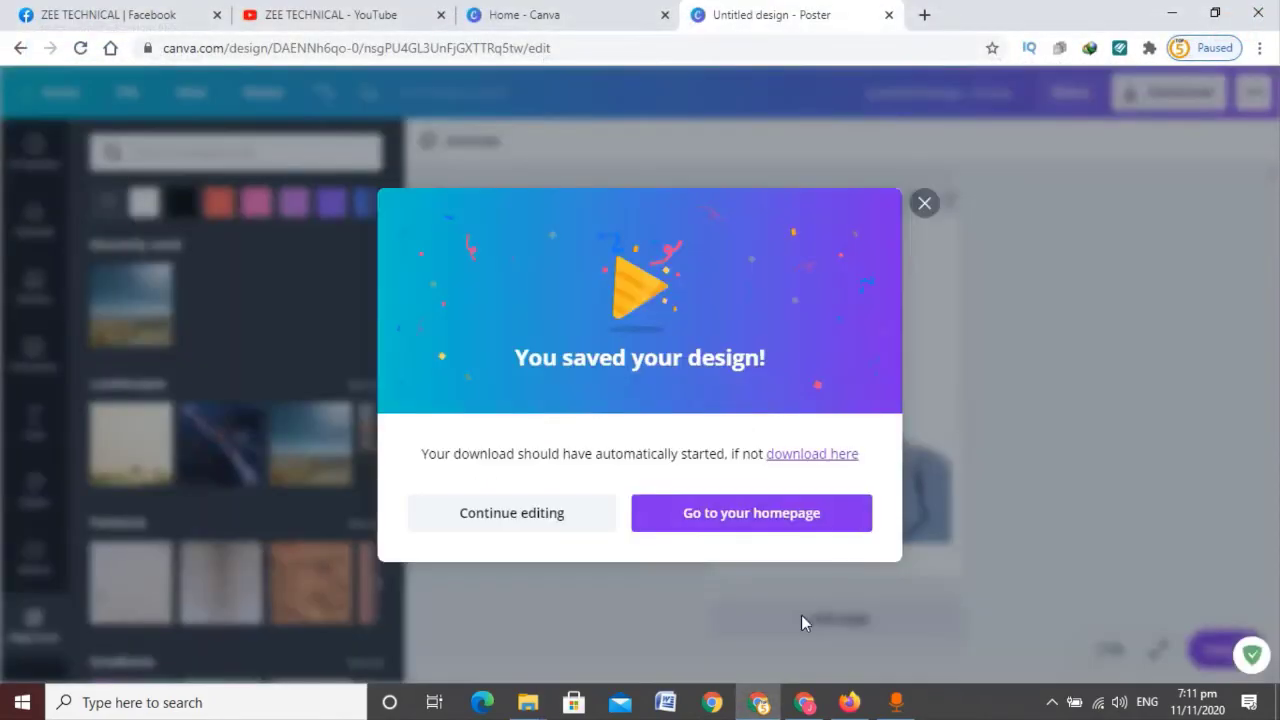
pyautogui.click(759, 702)
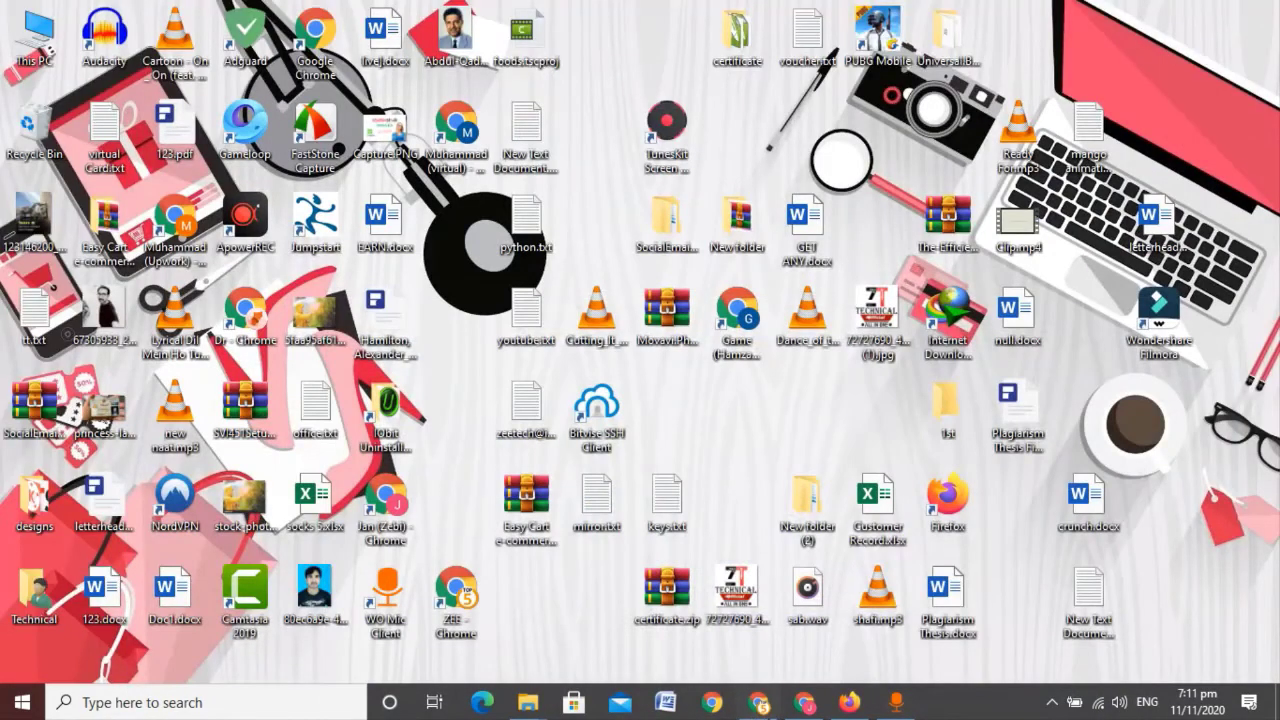
pyautogui.click(759, 702)
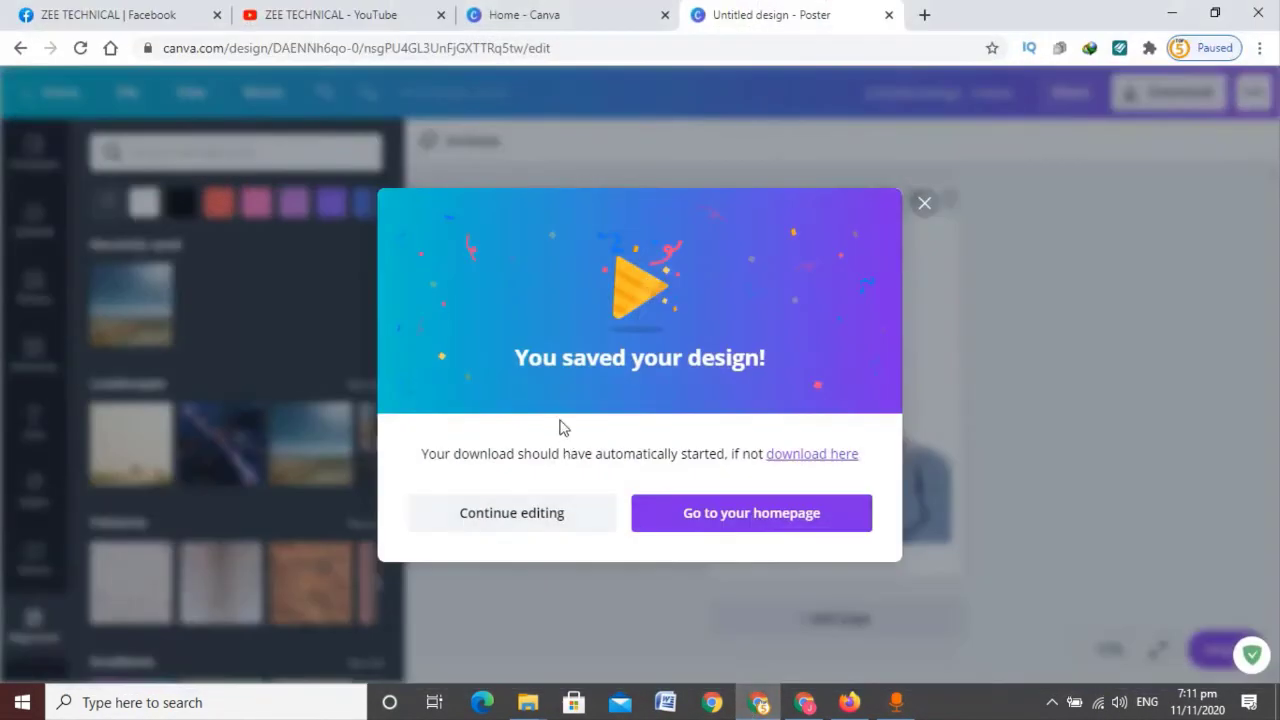
pyautogui.click(358, 18)
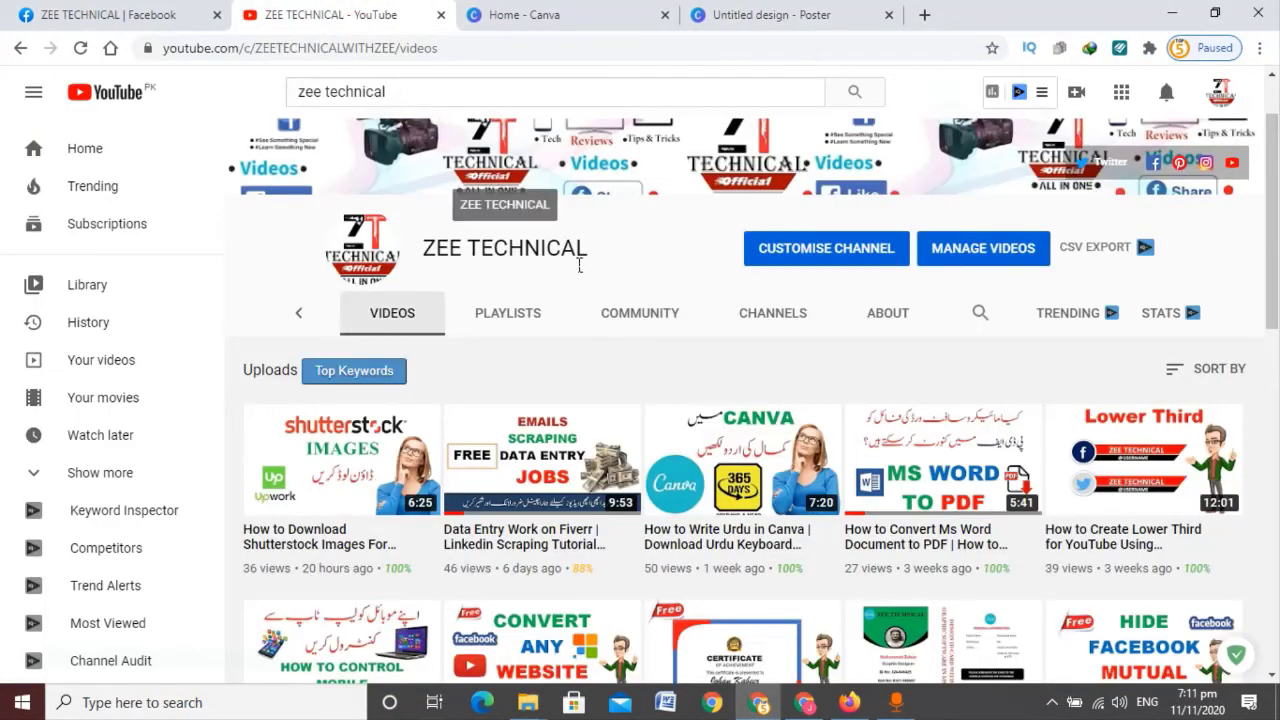